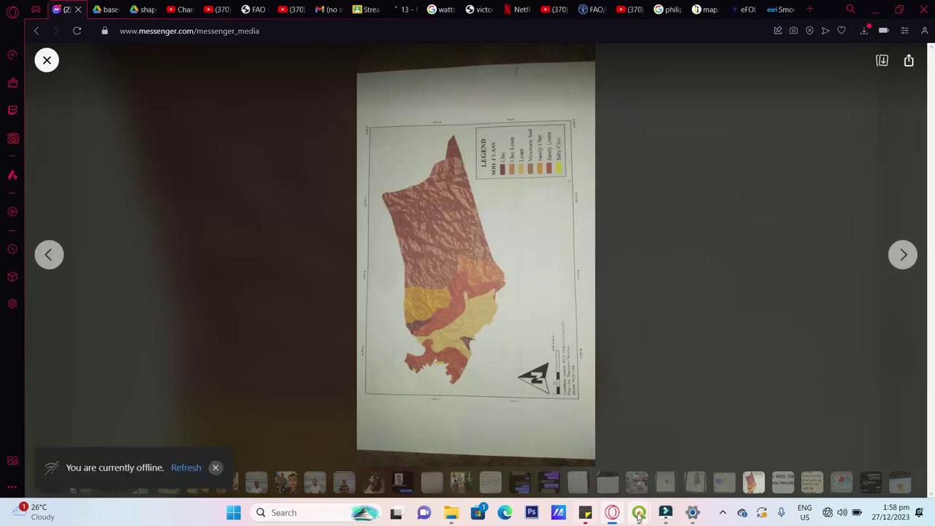
Step: Switch from Messenger's soil map photo to the '*bontoc bontoc — QGIS' window
mouse_move(638, 516)
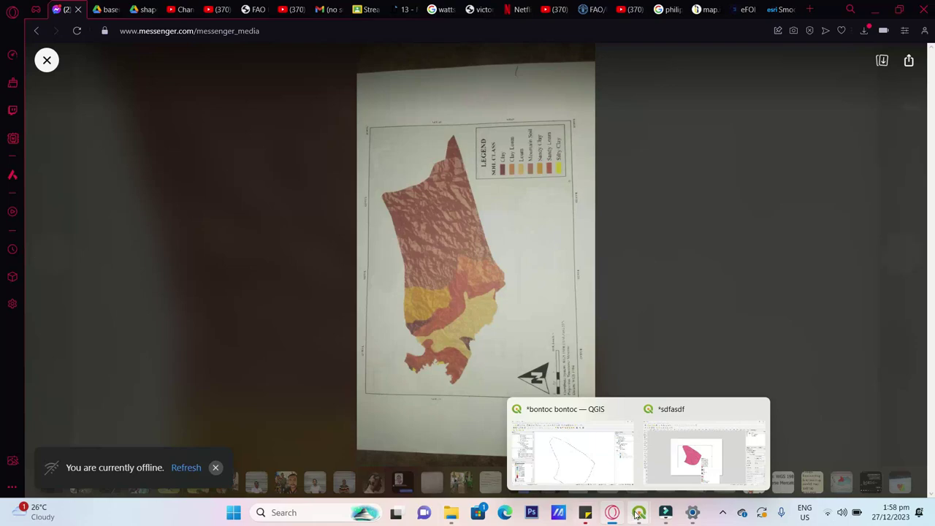
left_click(646, 457)
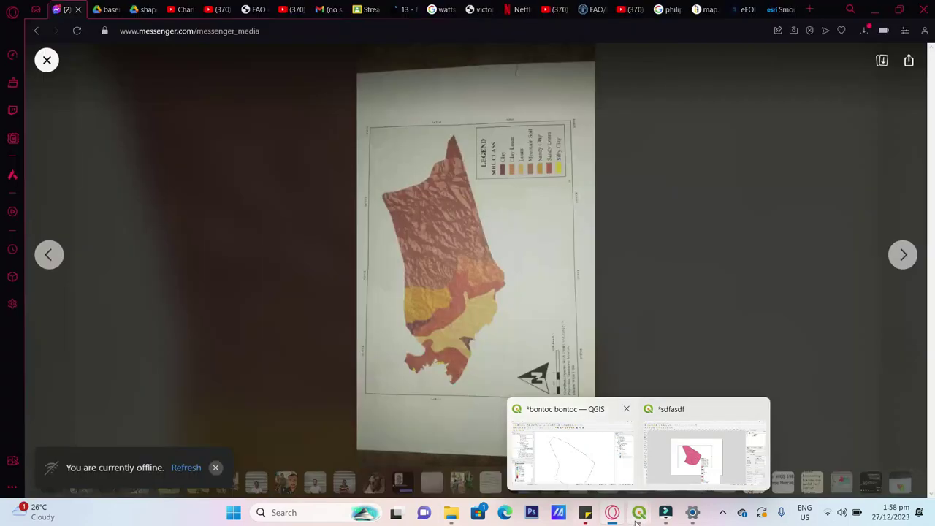
Step: Add philsoil_Project from the Browser to the bontoc bontoc map and zoom out to see it
left_click(610, 460)
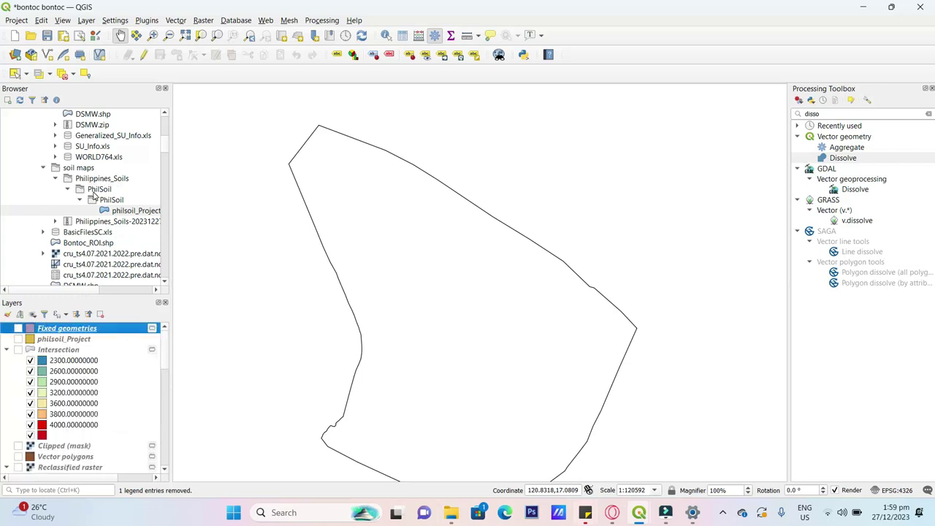
double_click(114, 211)
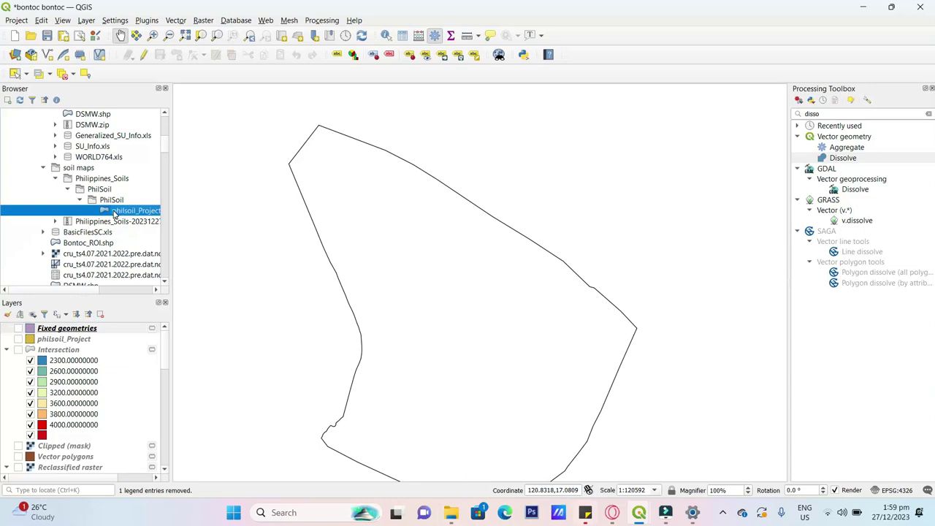
scroll(332, 228, "down", 5)
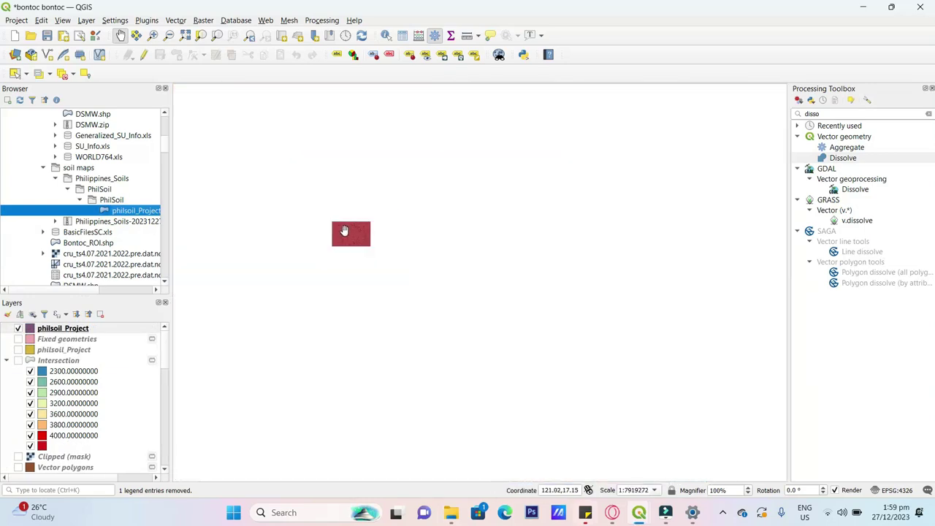
scroll(357, 249, "up", 1)
scroll(357, 249, "down", 2)
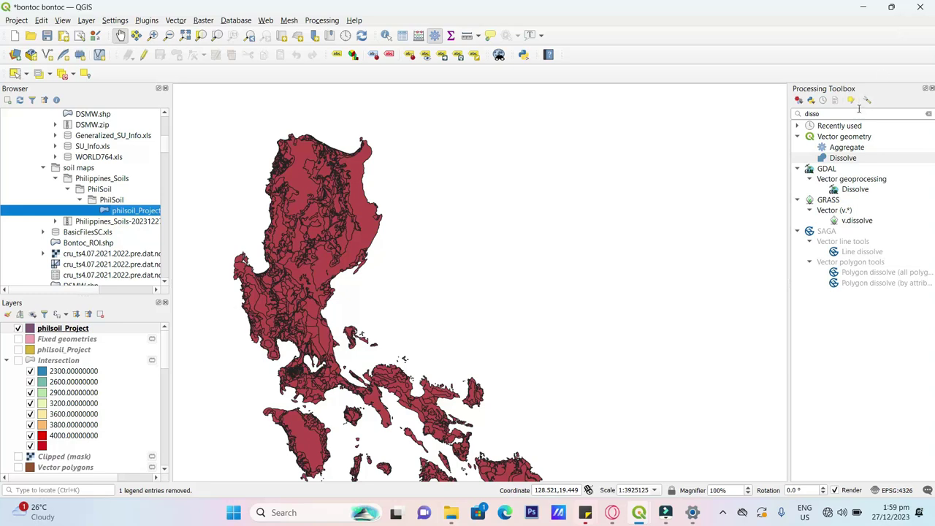
double_click(804, 113)
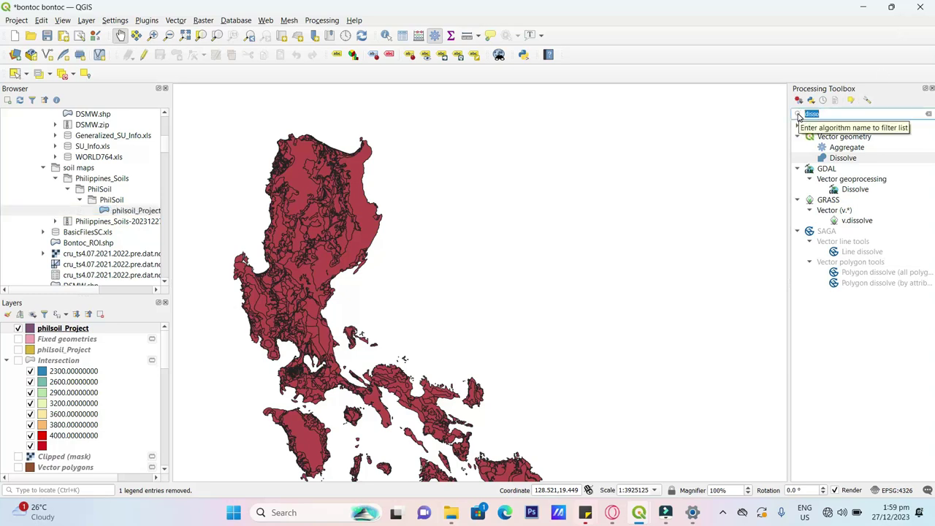
type("inter")
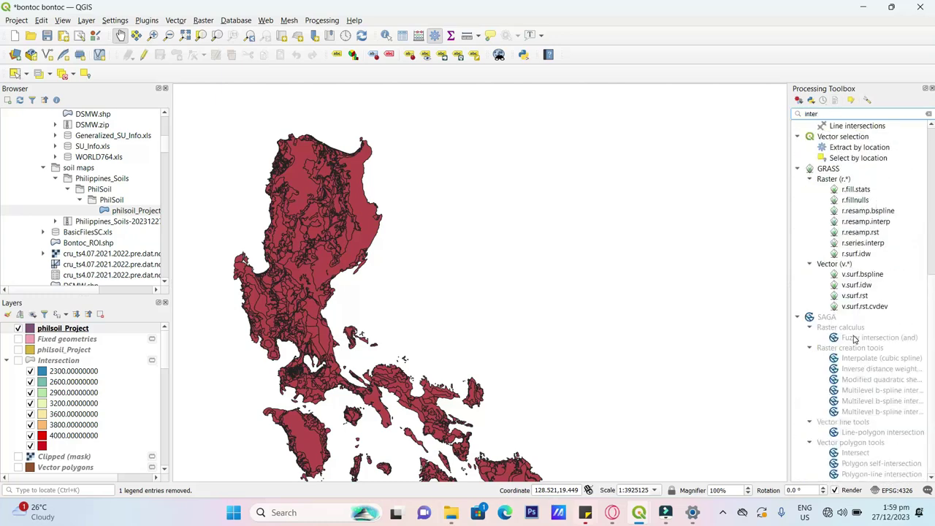
type("sec")
double_click(868, 136)
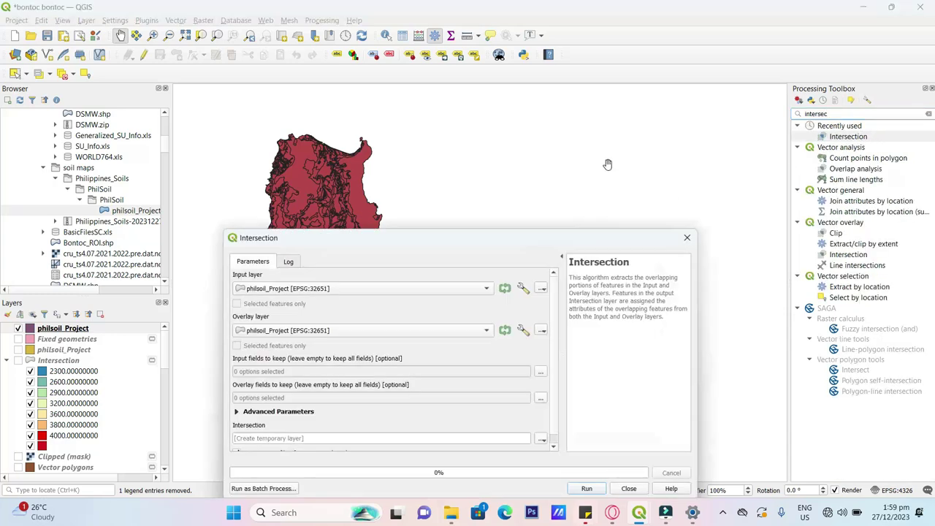
left_click(353, 334)
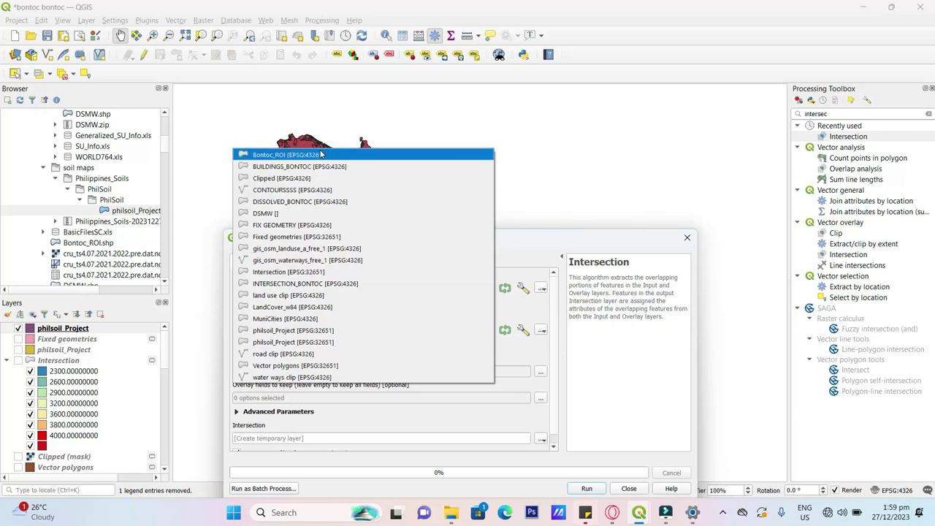
left_click(292, 155)
left_click(584, 488)
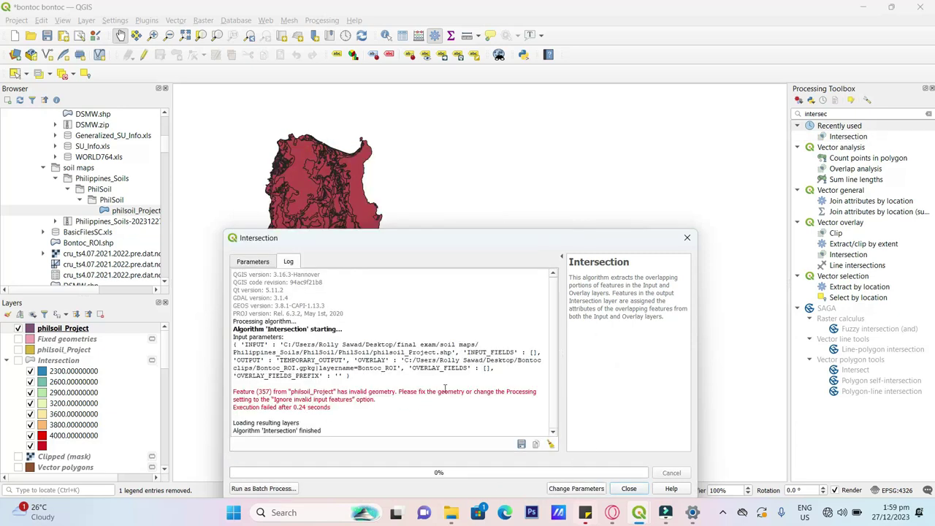
left_click(629, 488)
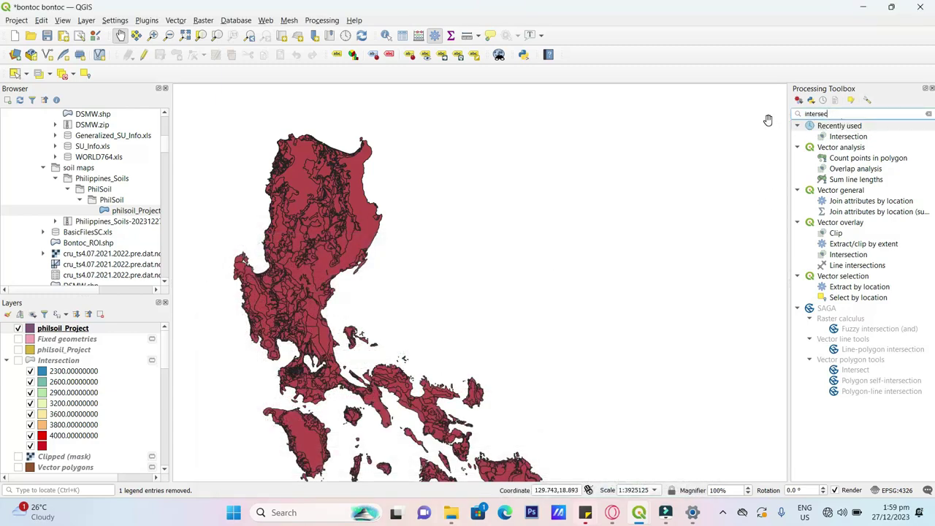
Step: Run Fix geometries on philsoil_Project to create a Fixed geometries layer
key("BackSpace")
key("BackSpace")
key("BackSpace")
key("BackSpace")
key("BackSpace")
key("BackSpace")
key("BackSpace")
key("BackSpace")
type("fix")
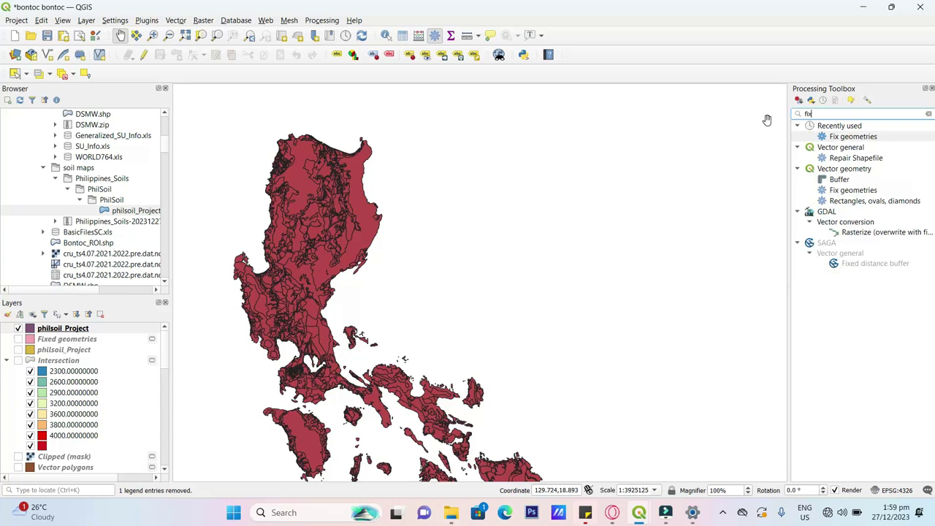
type(" geome")
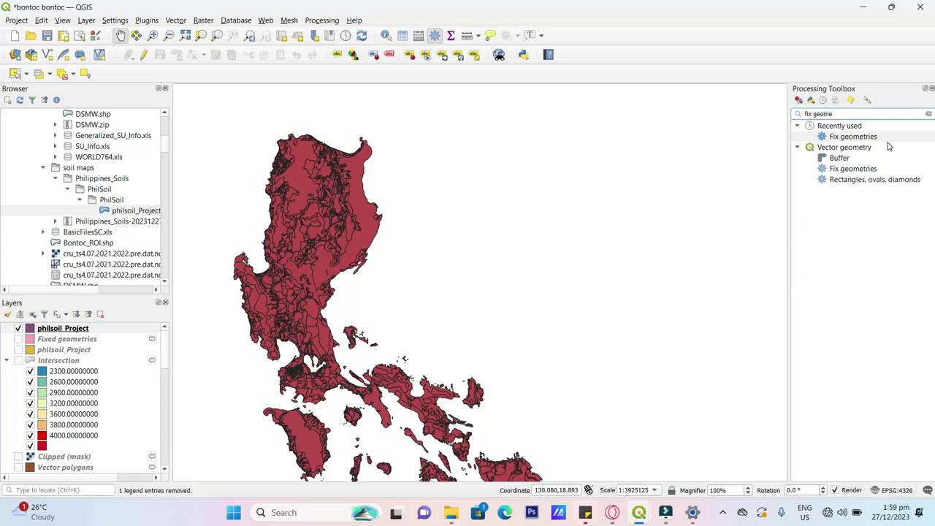
double_click(891, 137)
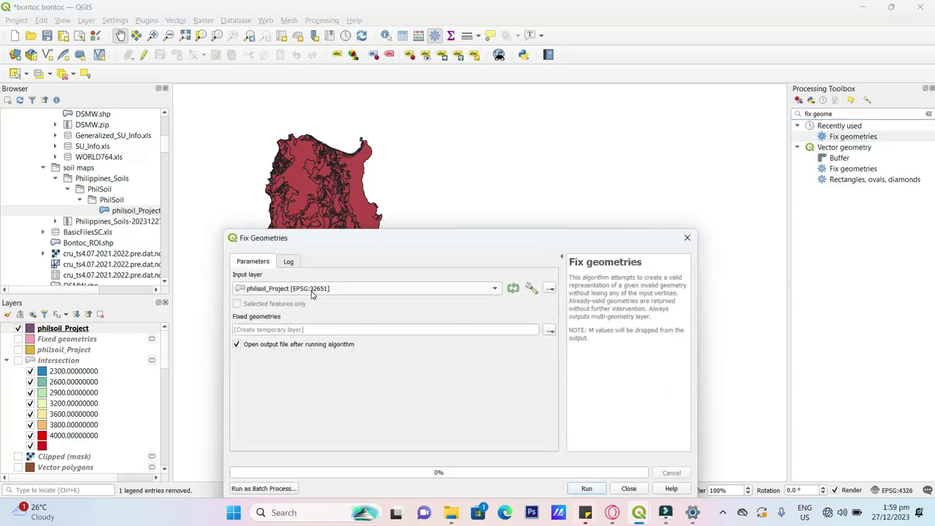
left_click(588, 491)
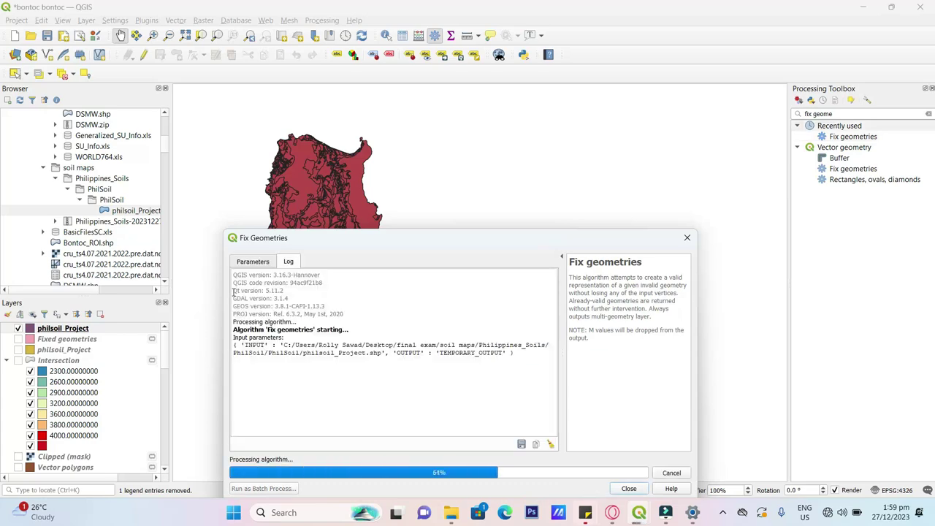
left_click(628, 488)
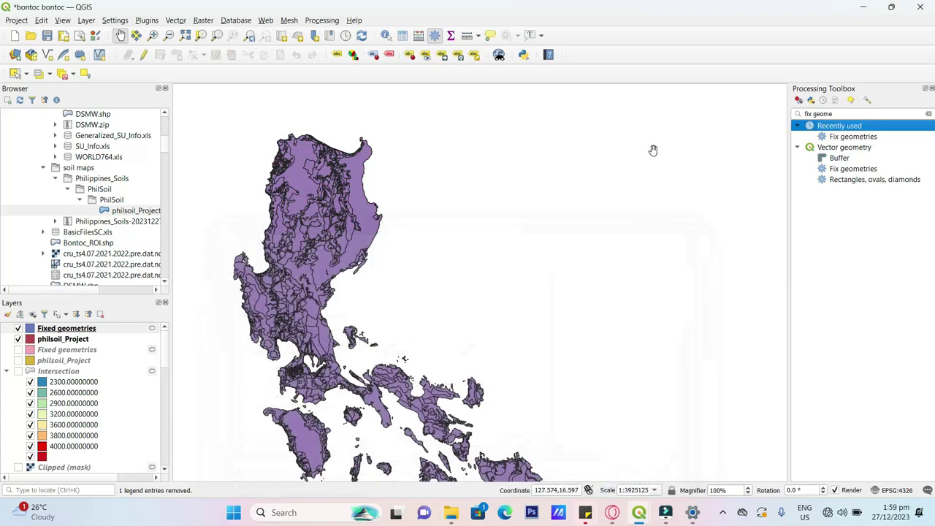
Step: Intersect Fixed geometries with Bontoc_ROI, then hide Fixed geometries and philsoil_Project
triple_click(834, 114)
key("BackSpace")
type("intersec")
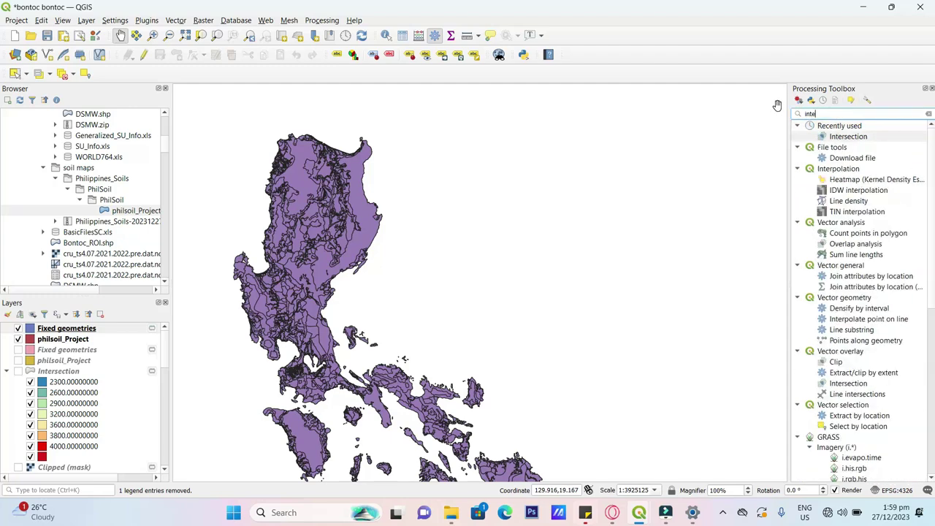
double_click(875, 140)
left_click(366, 332)
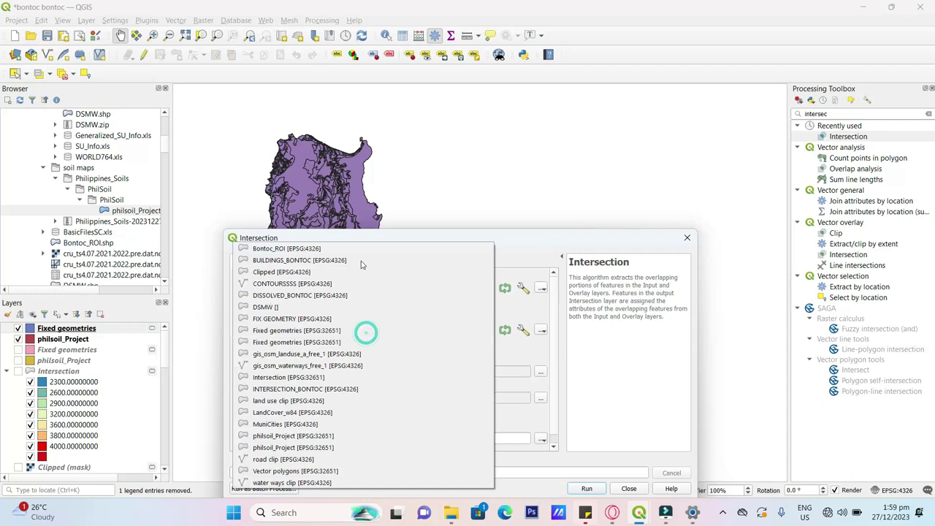
left_click(333, 250)
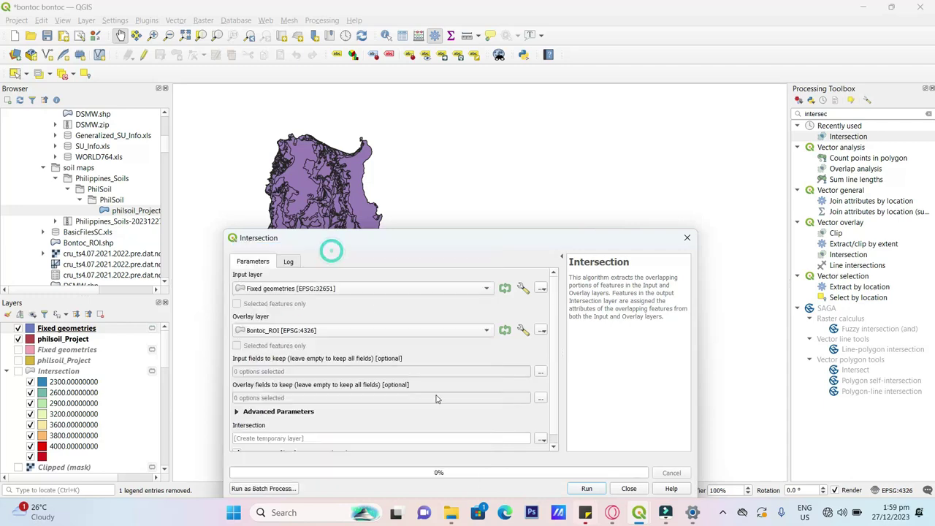
left_click(586, 488)
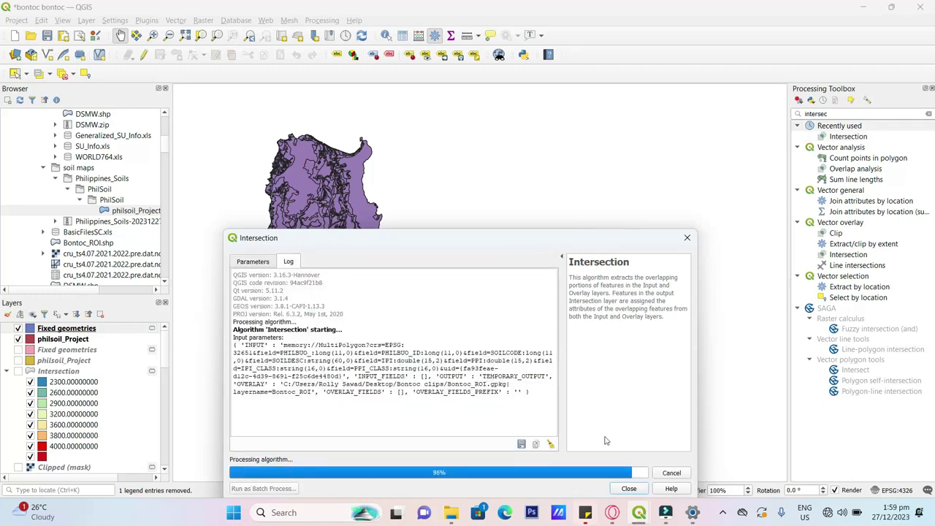
left_click(618, 487)
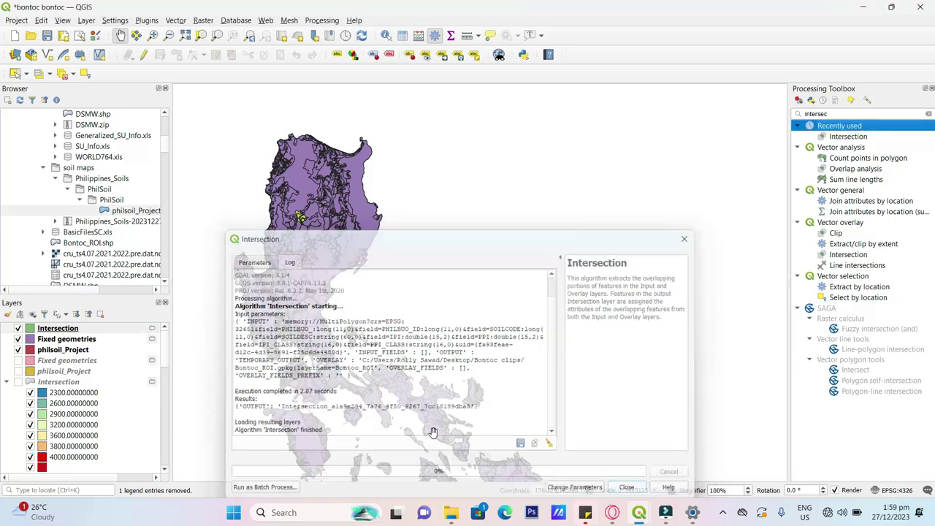
left_click(18, 339)
left_click(18, 349)
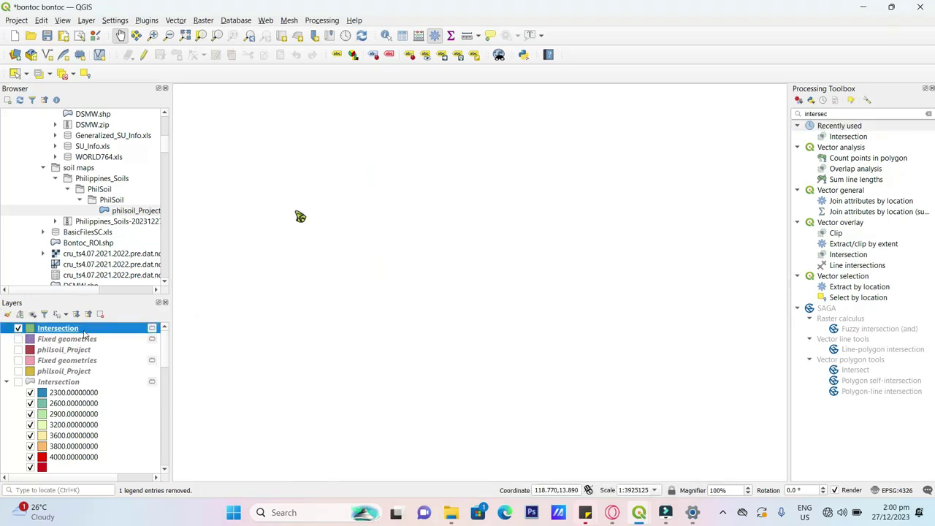
Step: Review the Intersection layer's seven-feature attribute table, then close it
right_click(86, 328)
left_click(144, 198)
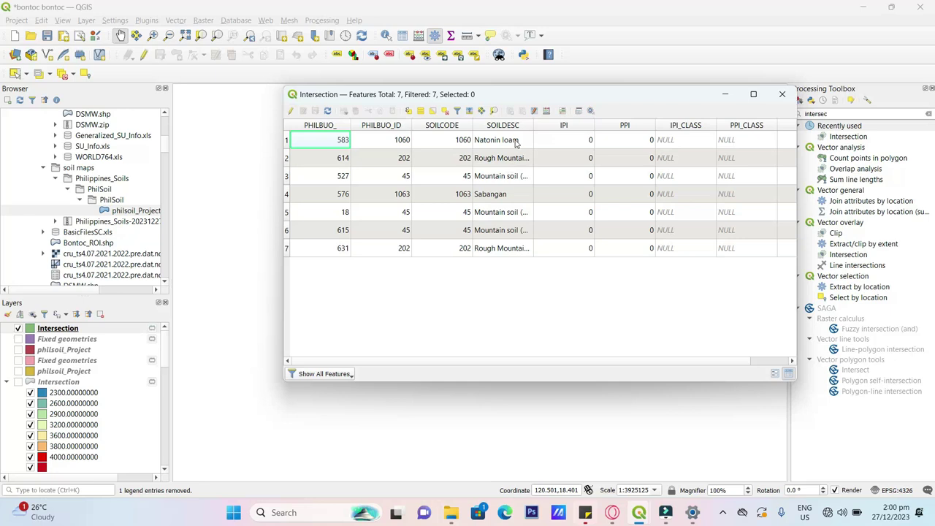
left_click(782, 94)
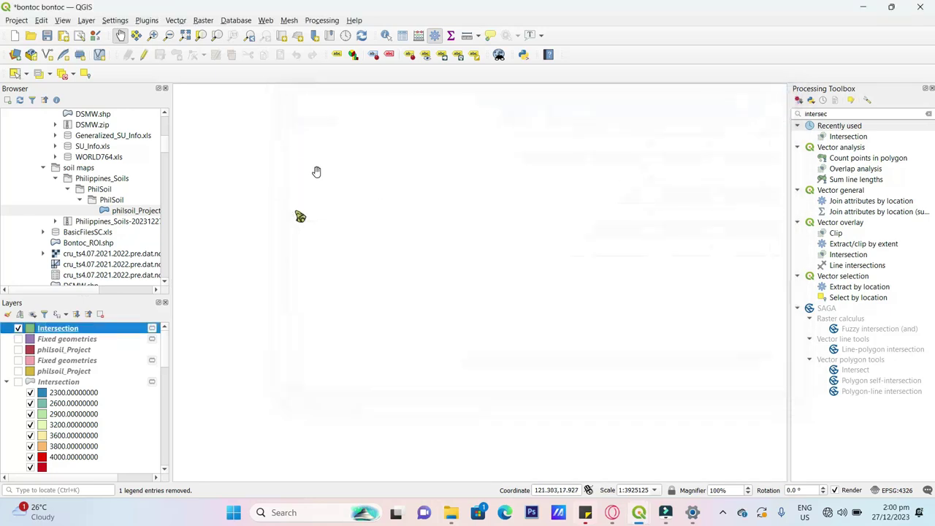
left_click_drag(840, 114, 798, 116)
Step: Dissolve the Intersection layer by SOILDESC and zoom in on the resulting Dissolved layer
type("disso")
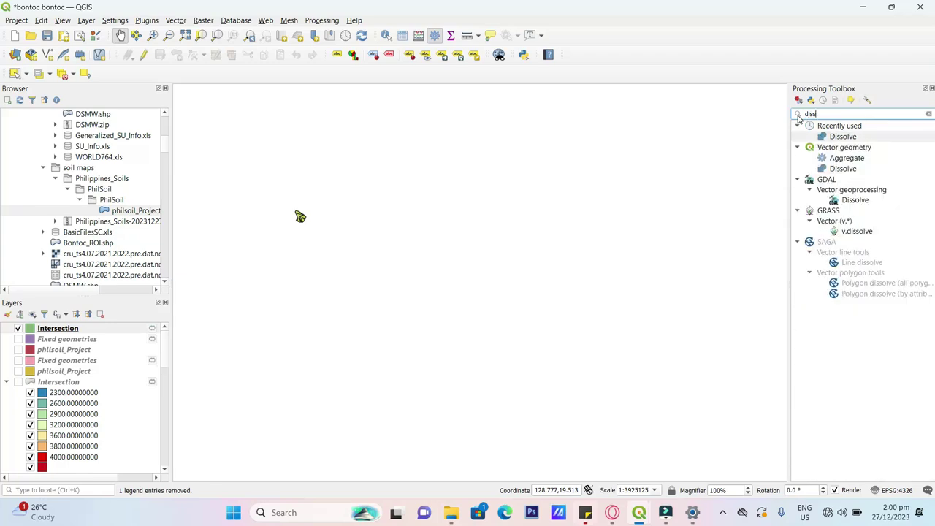
double_click(842, 137)
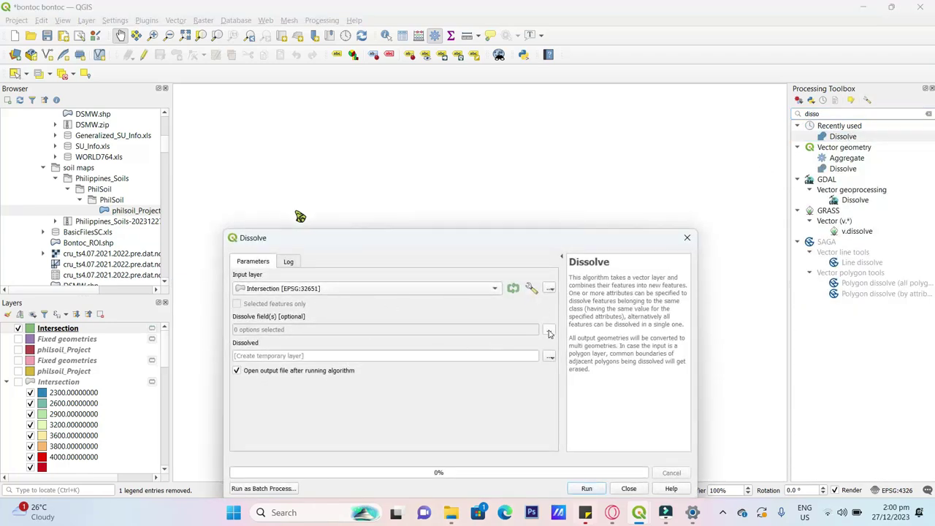
left_click(549, 330)
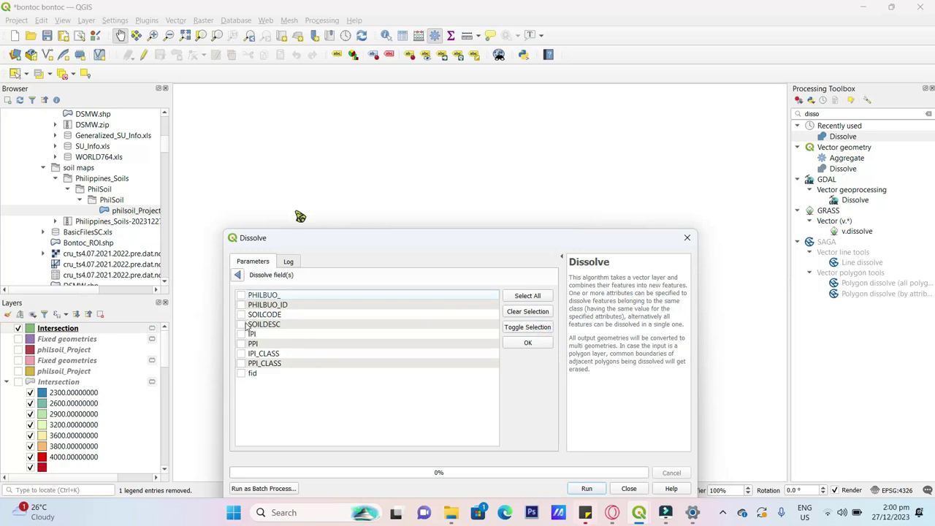
left_click(244, 325)
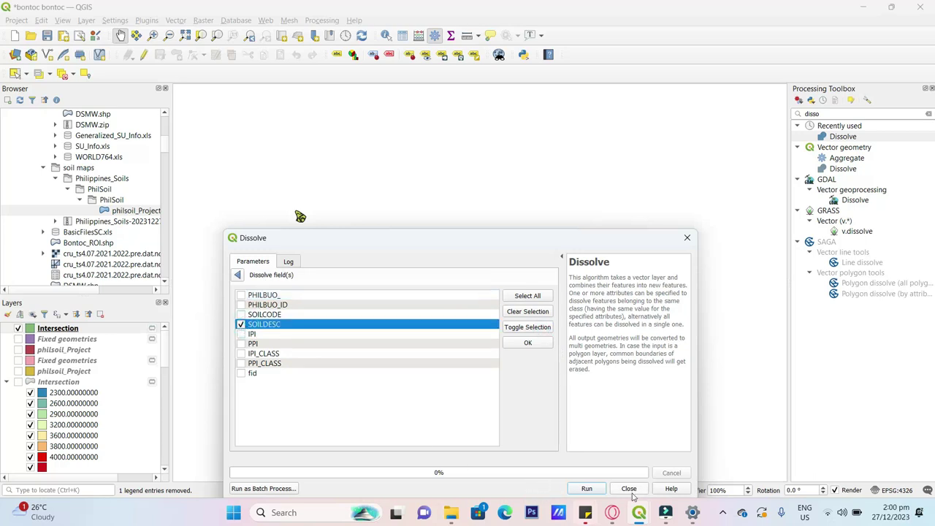
left_click(586, 488)
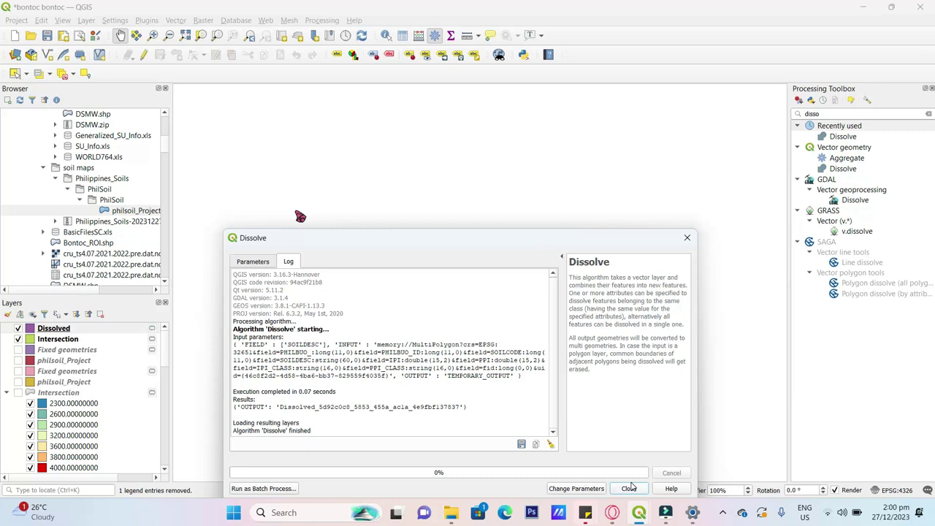
left_click(629, 488)
scroll(283, 216, "up", 1)
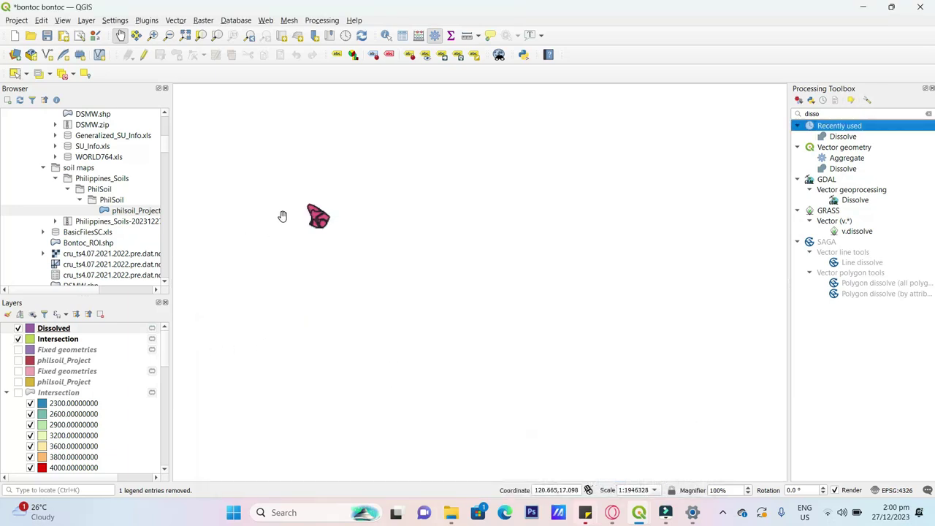
scroll(314, 216, "up", 3)
left_click(59, 339)
left_click(93, 330)
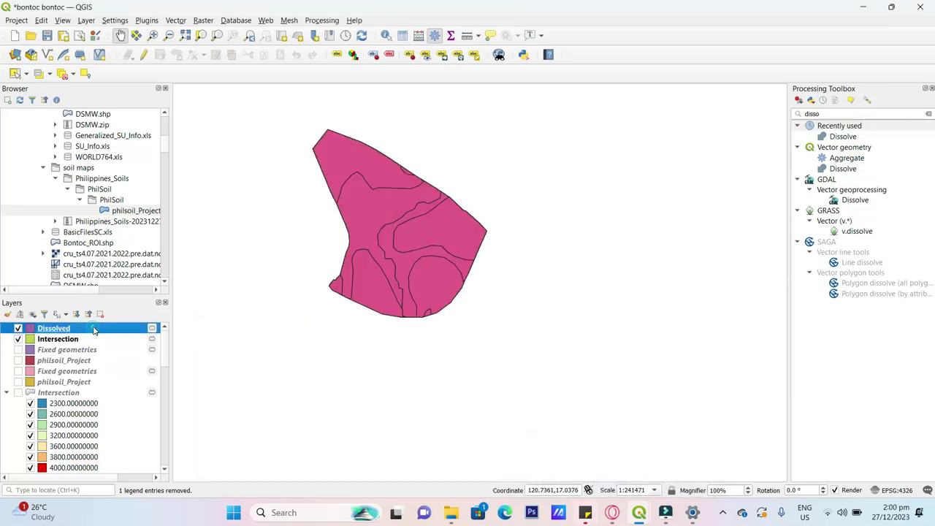
Step: Style Dissolved as Categorized on SOILDESC with the Spectral ramp, one class per soil type
right_click(93, 330)
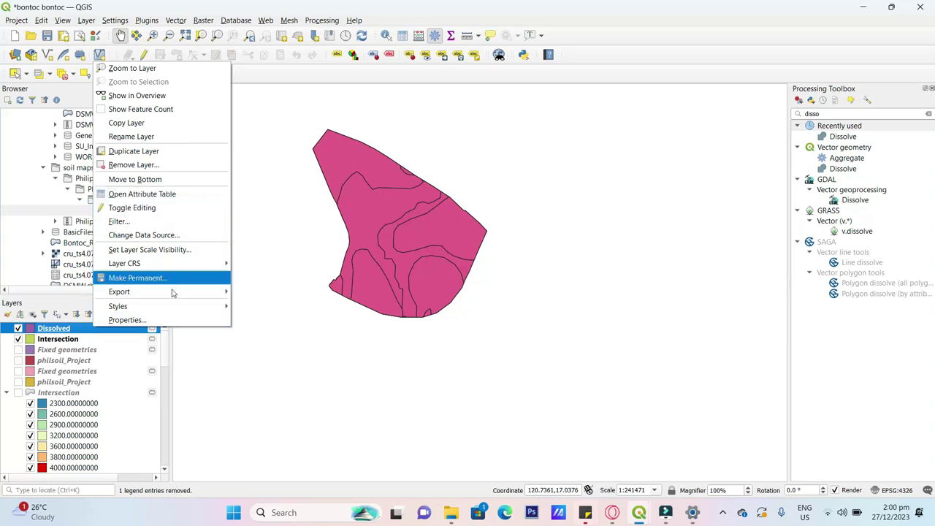
left_click(170, 319)
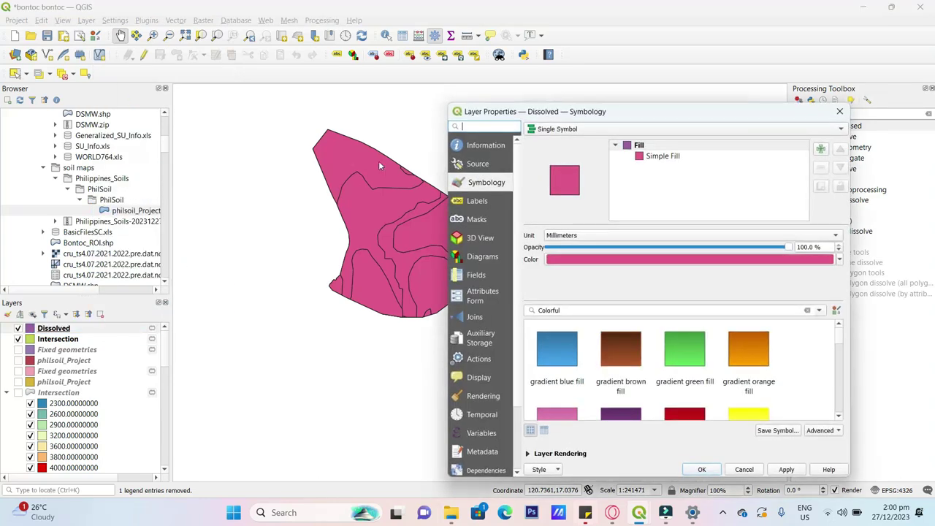
left_click(566, 130)
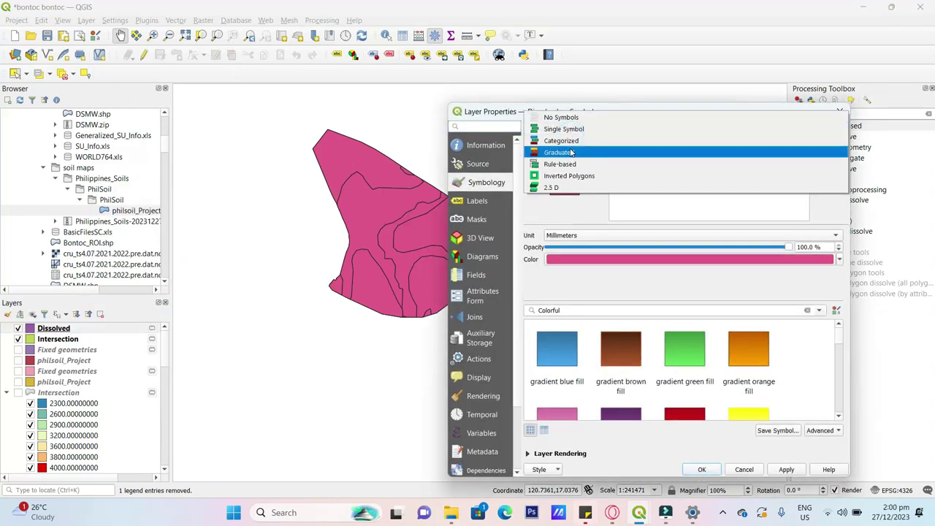
left_click(572, 139)
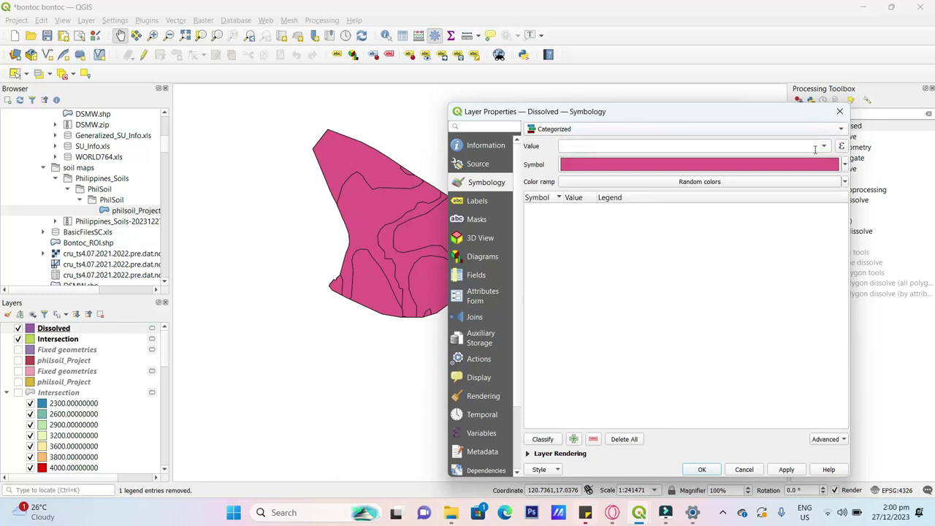
left_click(824, 146)
left_click(648, 206)
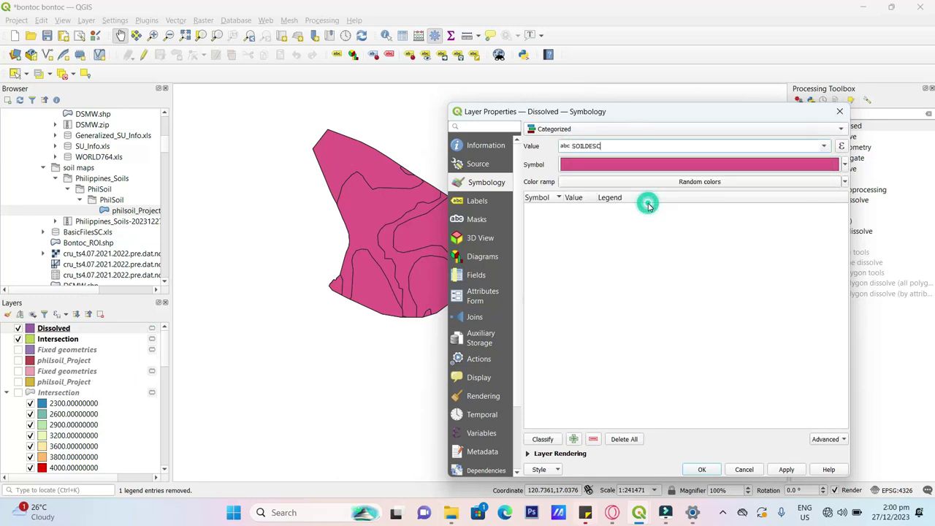
left_click(842, 182)
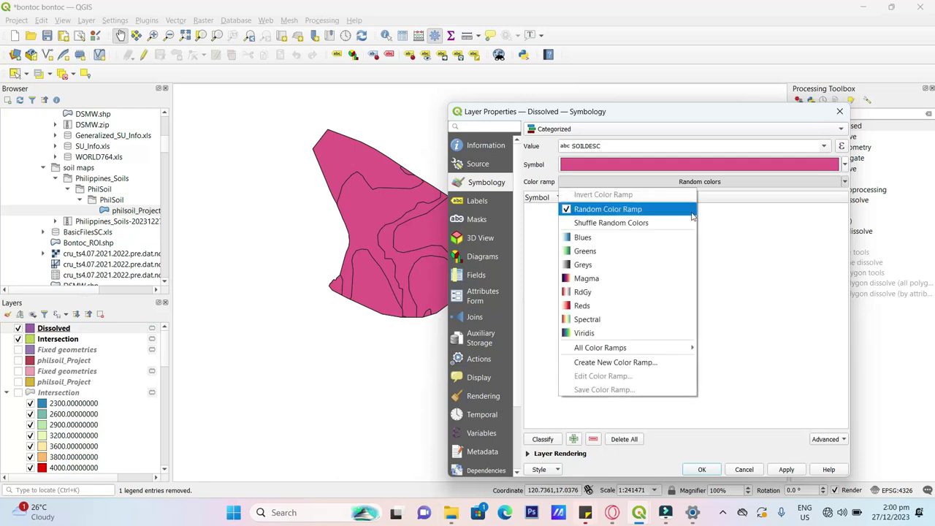
left_click(599, 319)
left_click(541, 439)
left_click(786, 469)
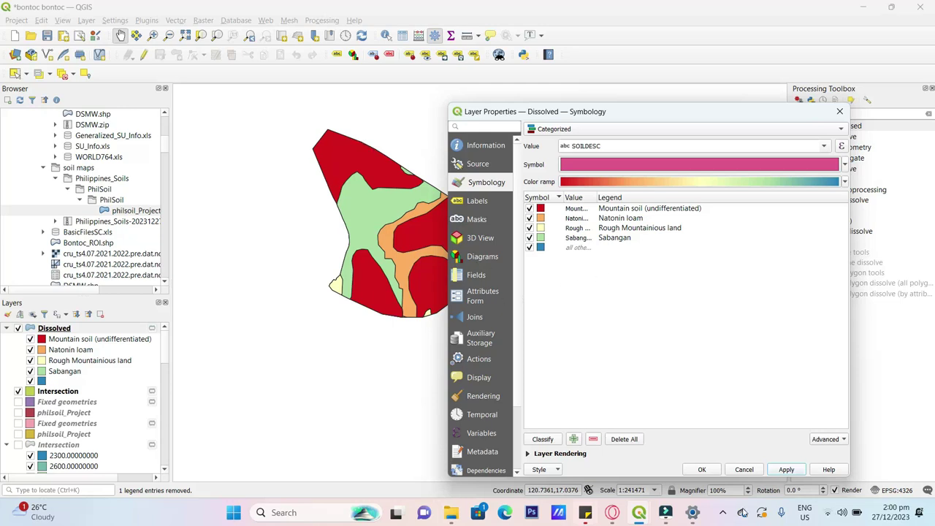
left_click(701, 469)
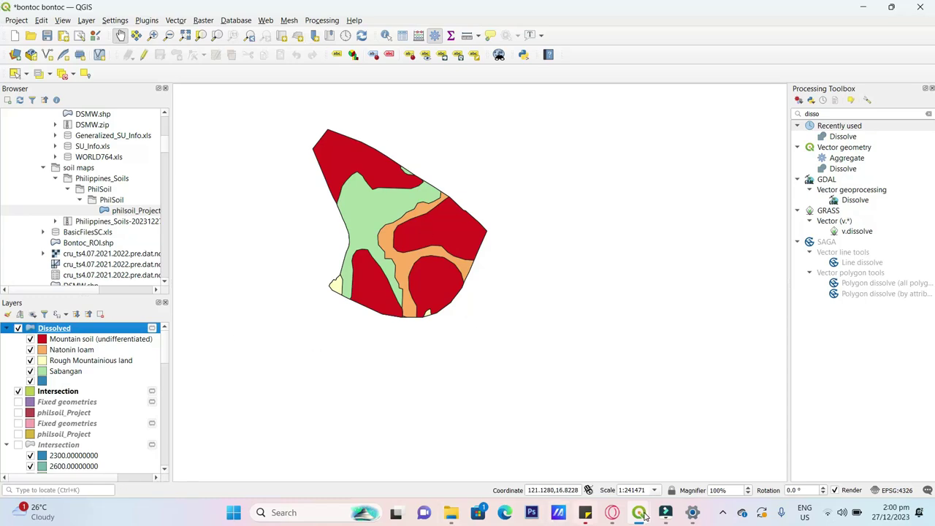
Step: In the print layout, replace the old legend with a new one beside the map
mouse_move(642, 515)
left_click(674, 453)
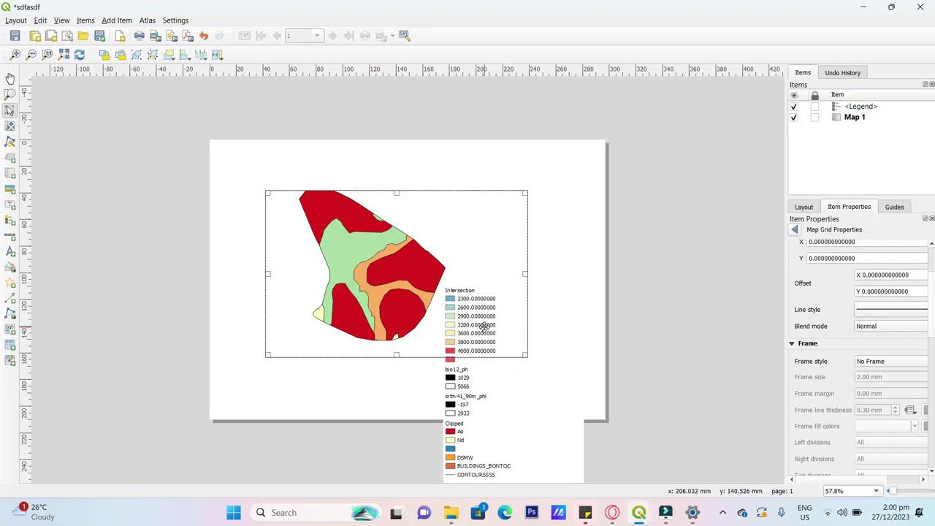
left_click(571, 293)
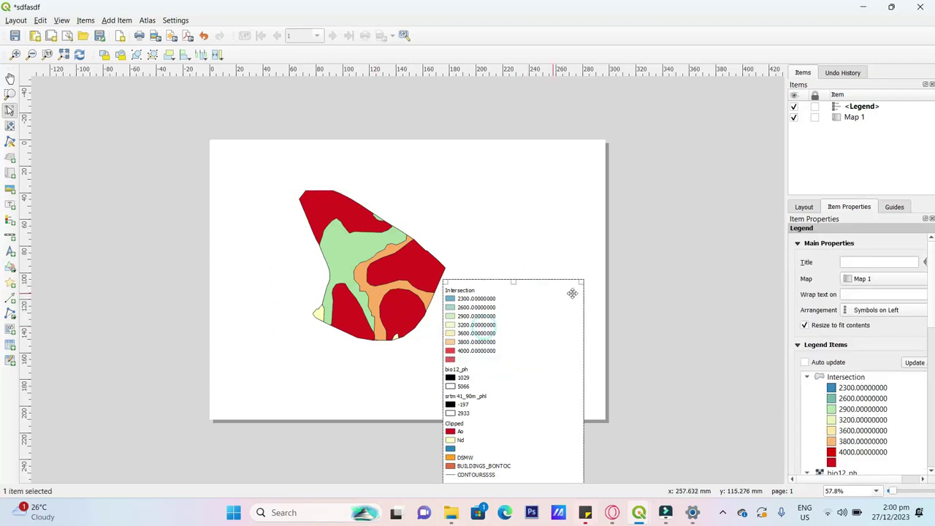
key("Delete")
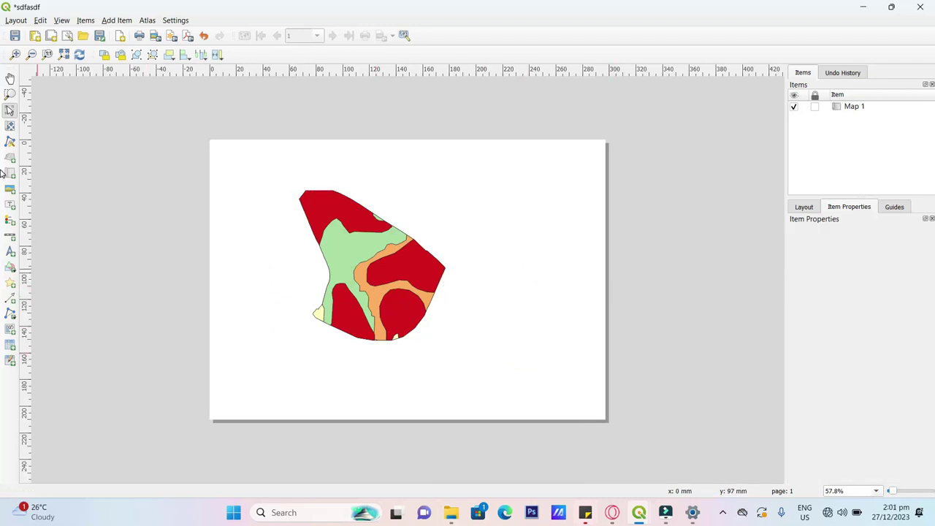
left_click(10, 220)
left_click_drag(450, 302, 553, 379)
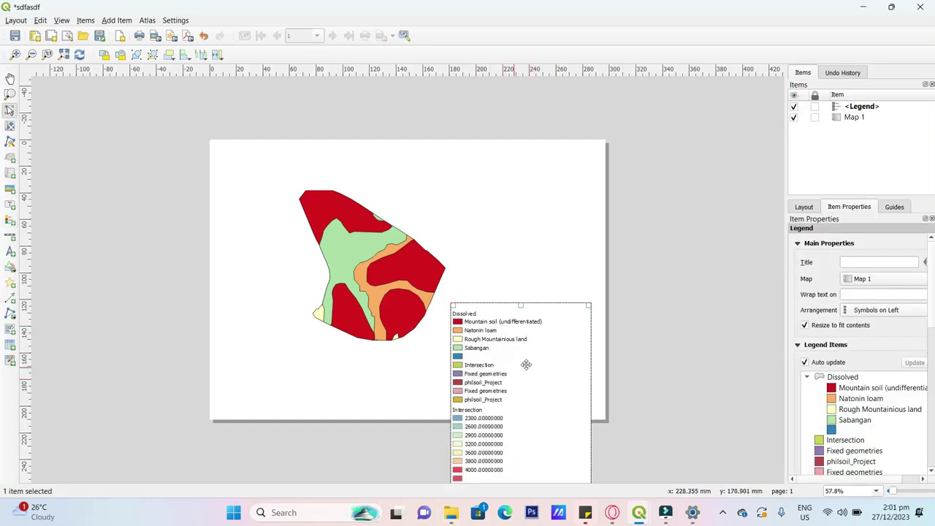
Step: Turn off legend auto-update and remove the blank, 3800–4000 and 2300–3600 entries
left_click(805, 362)
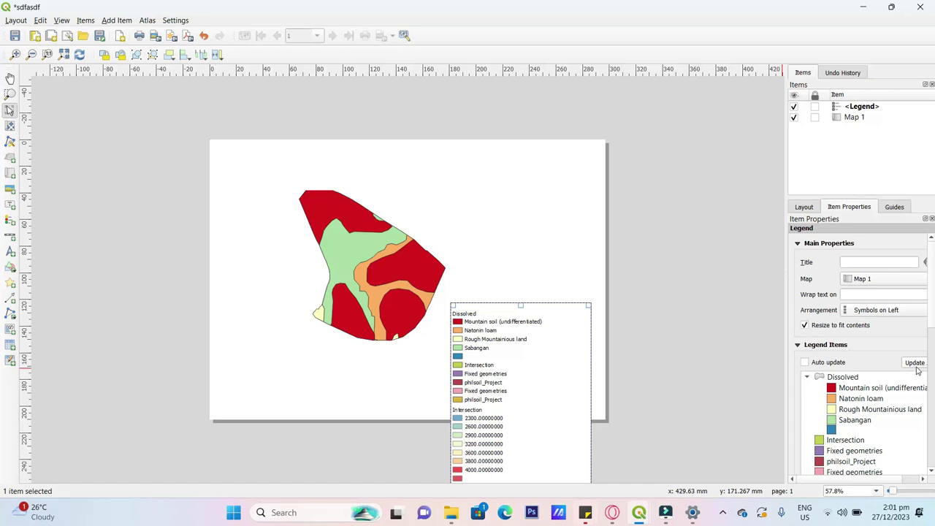
scroll(843, 406, "down", 3)
scroll(845, 407, "down", 1)
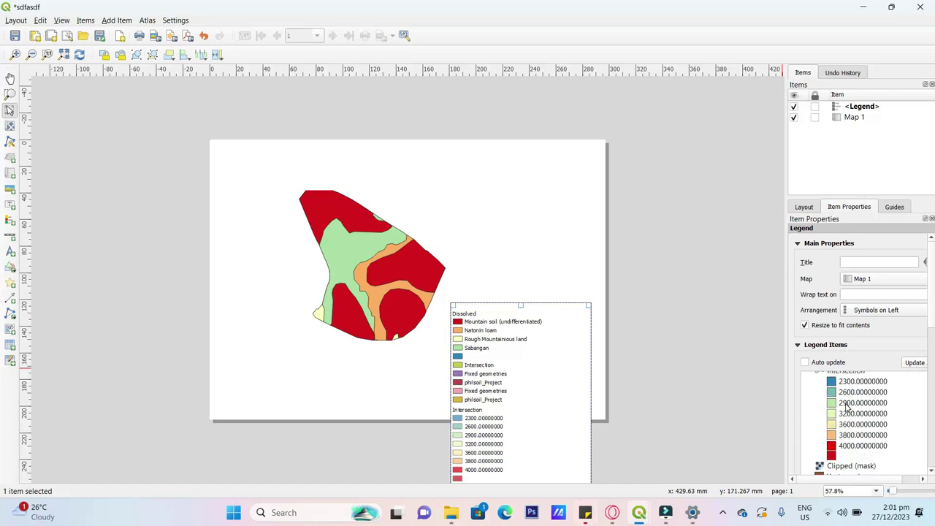
left_click(845, 466)
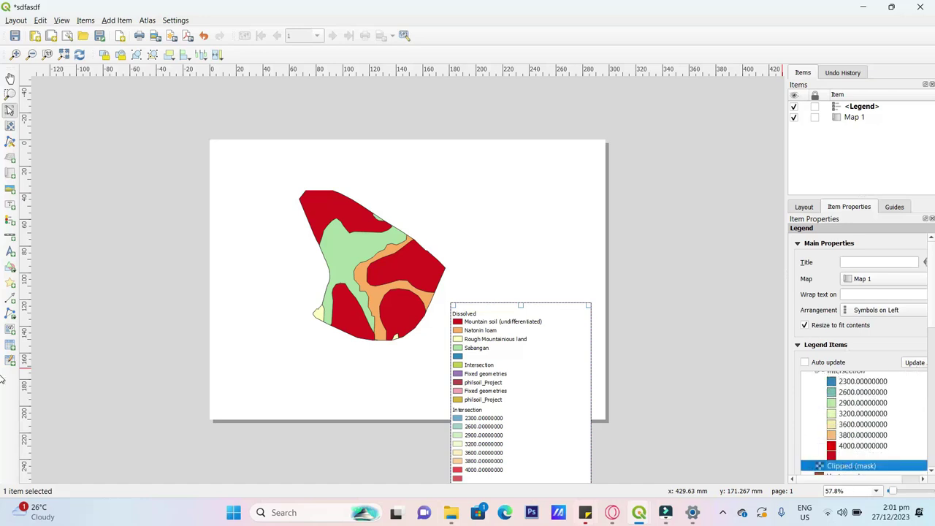
scroll(933, 306, "down", 3)
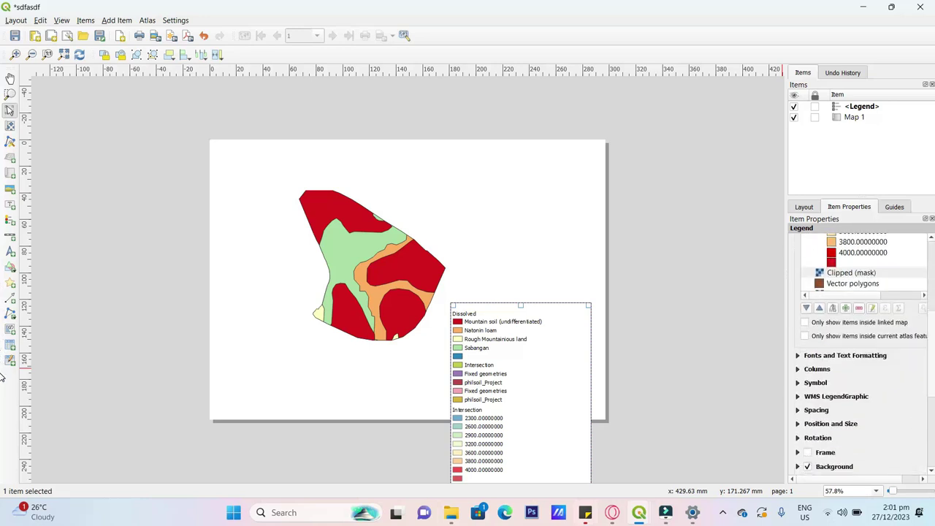
left_click(836, 336)
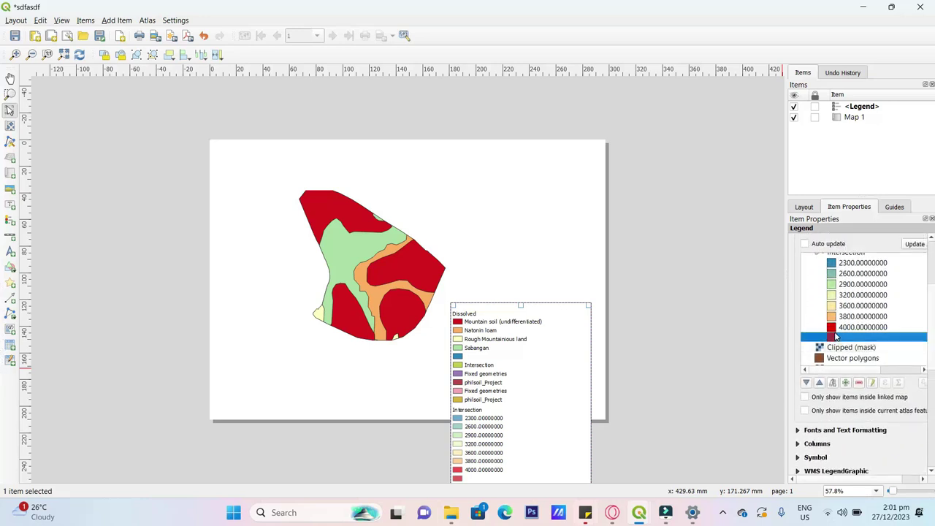
left_click(859, 384)
left_click(838, 327, "shift")
left_click(859, 383)
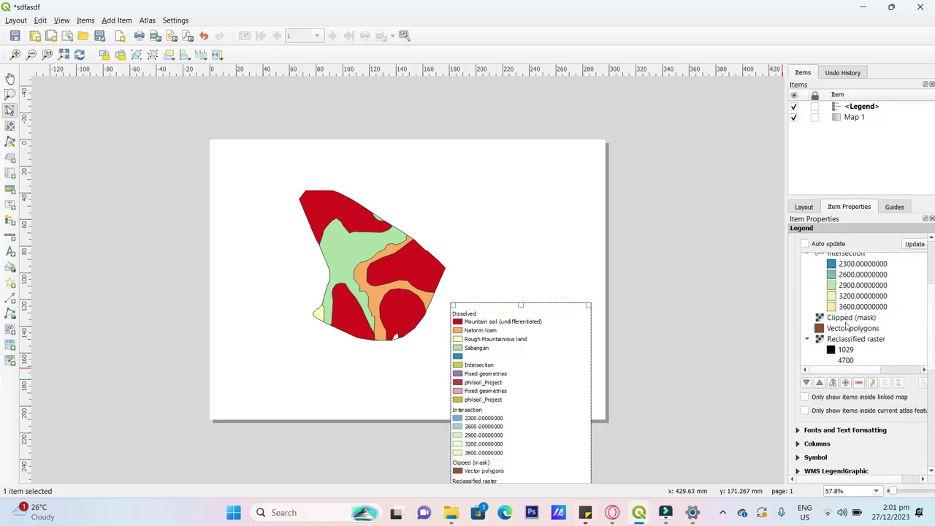
left_click(856, 306, "shift")
left_click(859, 384)
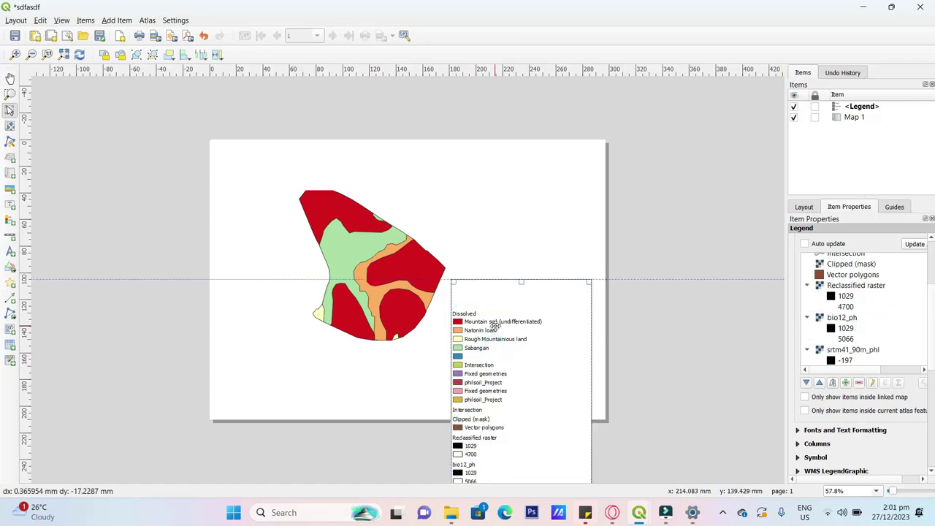
left_click(613, 513)
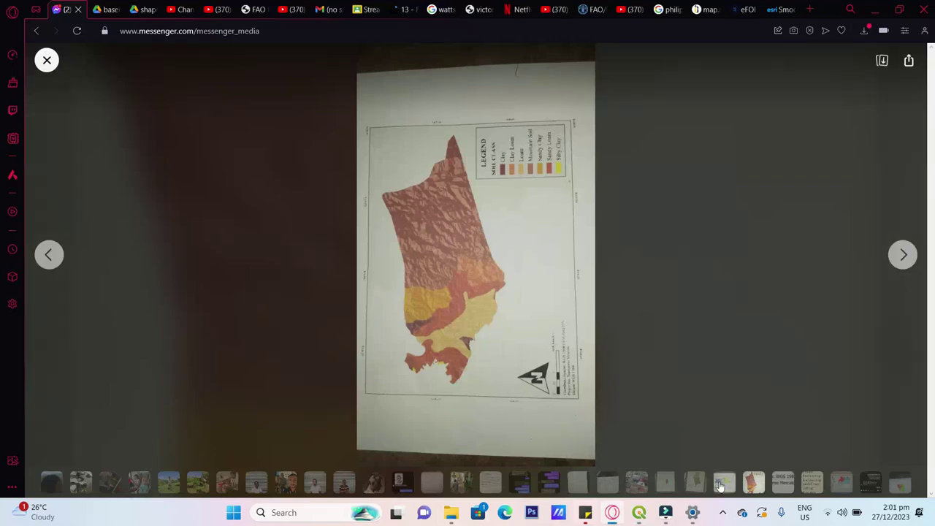
Step: In the main bontoc map, show Clipped (mask) and hide the Intersection layer
key("alt+Tab")
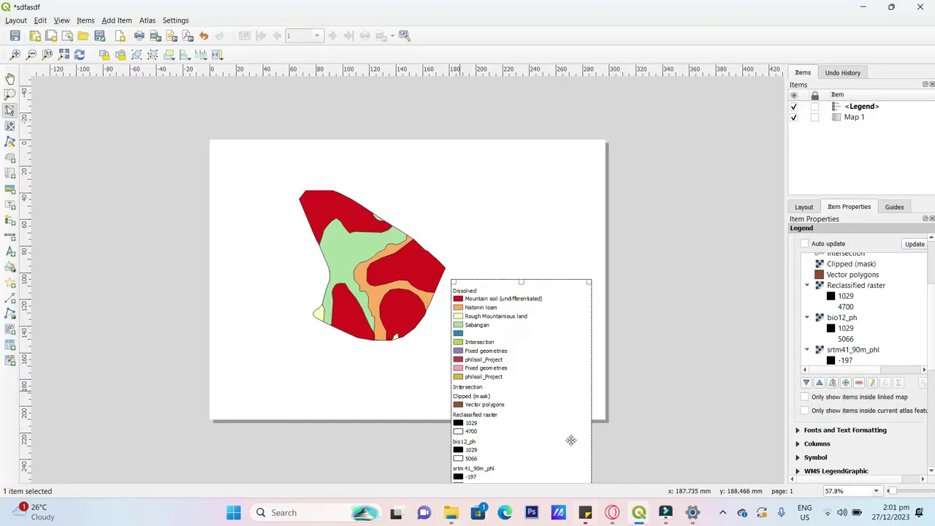
key("alt+Tab")
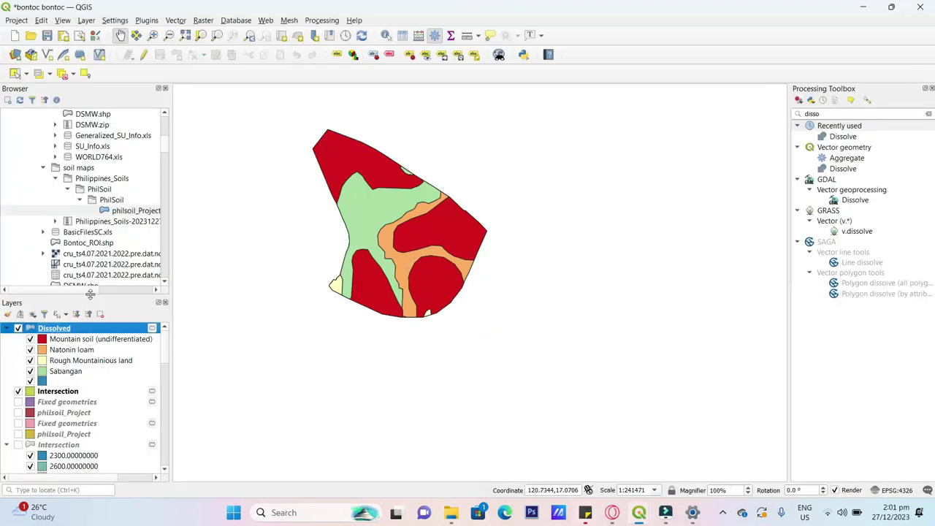
scroll(92, 363, "down", 4)
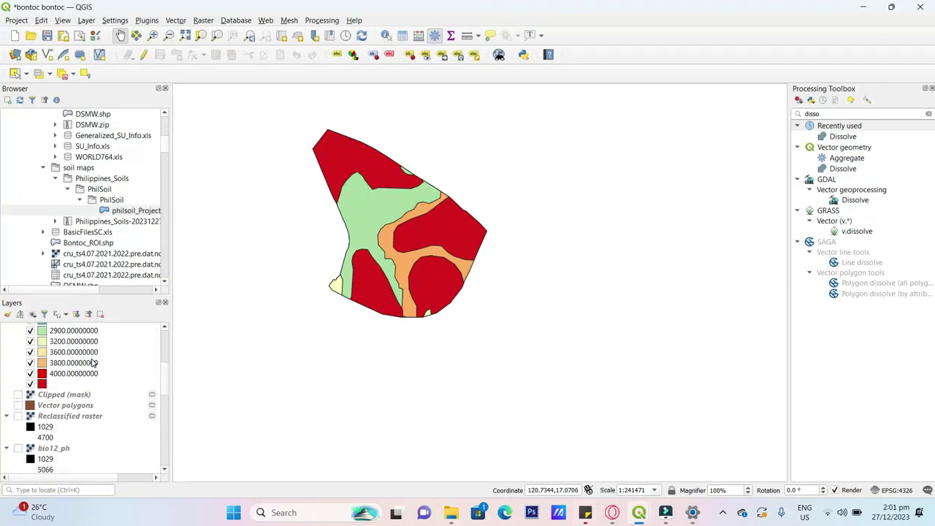
left_click(18, 394)
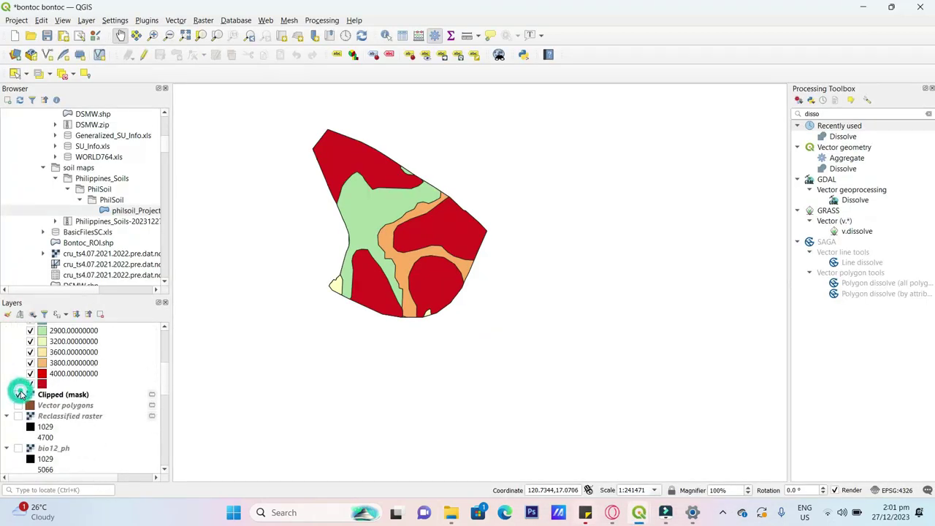
scroll(35, 387, "up", 3)
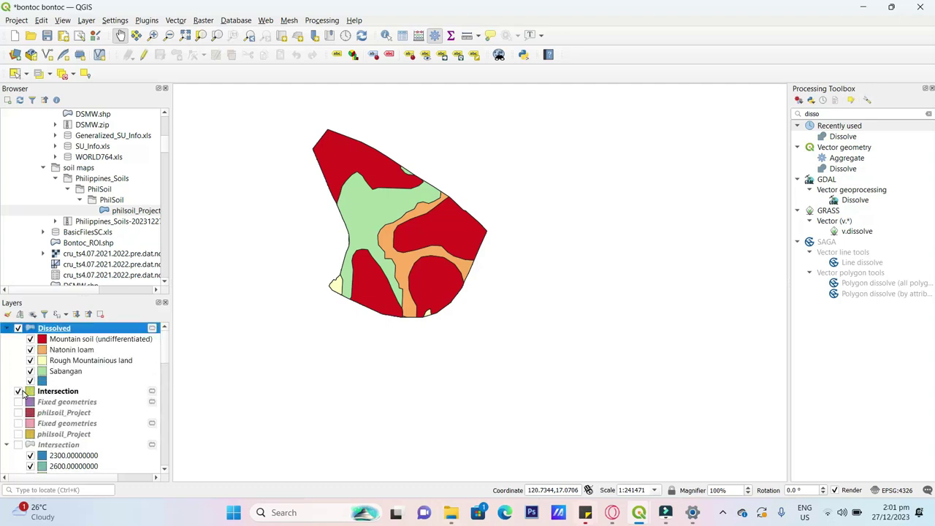
left_click(18, 391)
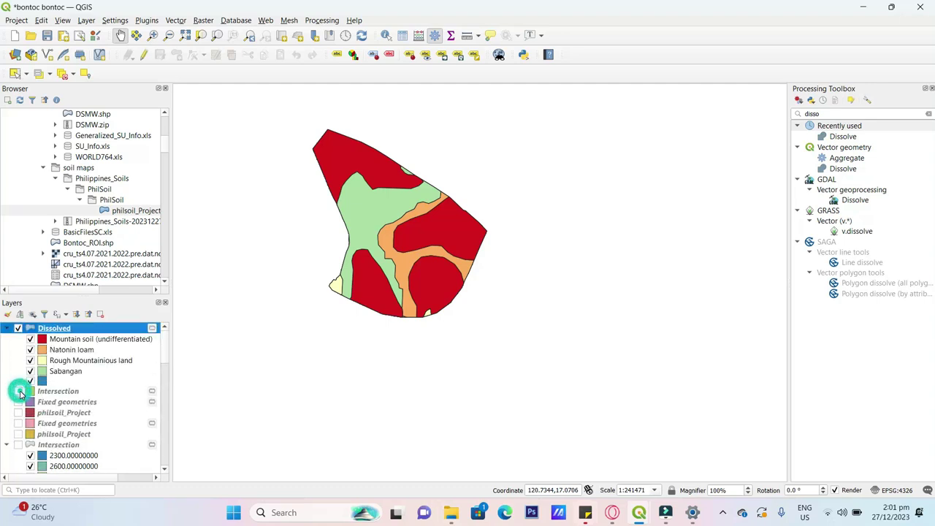
left_click(18, 328)
left_click(18, 328)
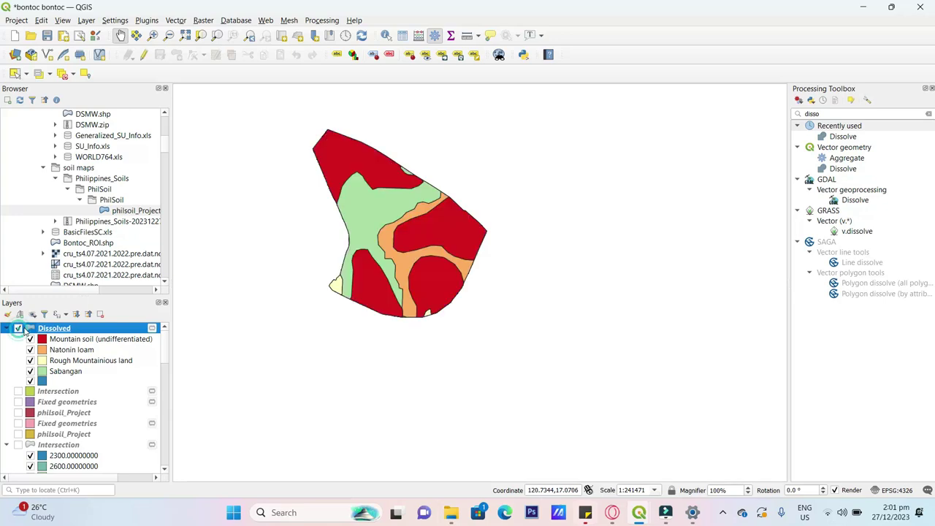
Step: Open Dissolved's Layer Rendering settings and apply a trial opacity of 65.8%
right_click(86, 332)
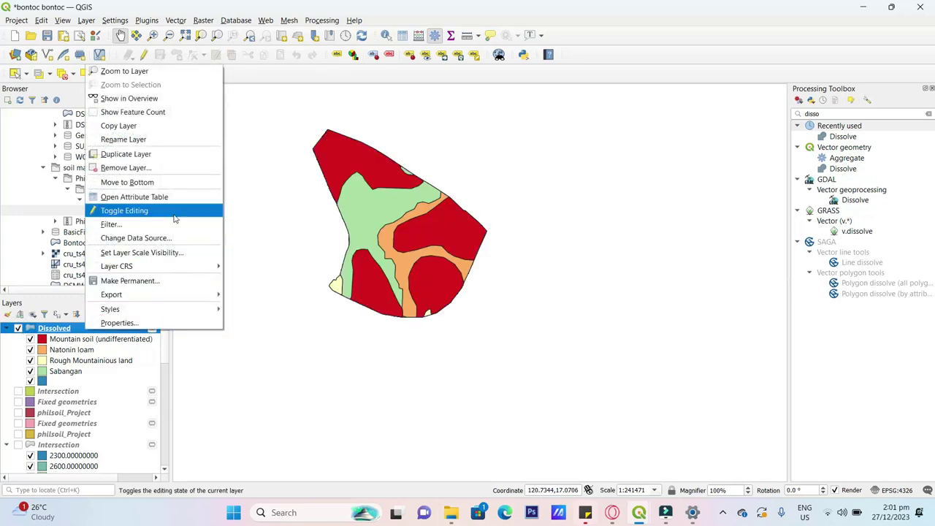
left_click(171, 320)
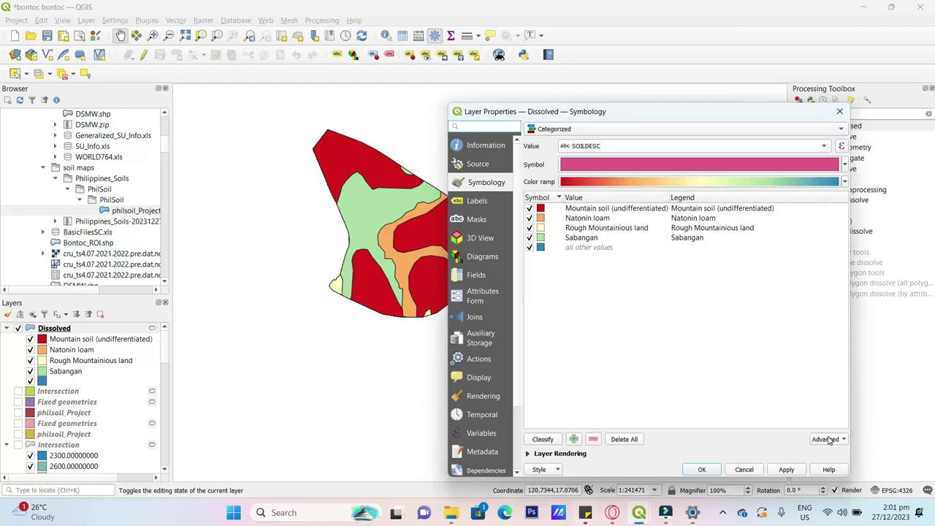
left_click(827, 438)
left_click(828, 439)
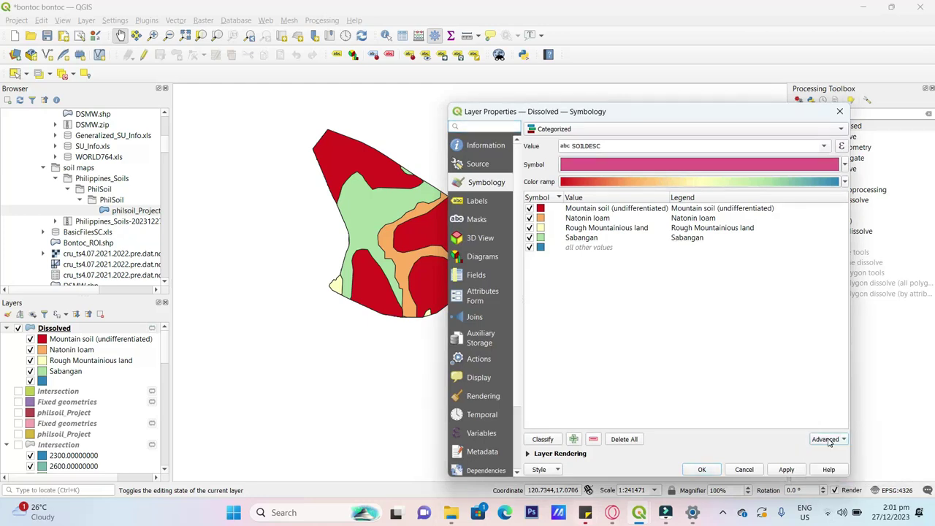
left_click(529, 454)
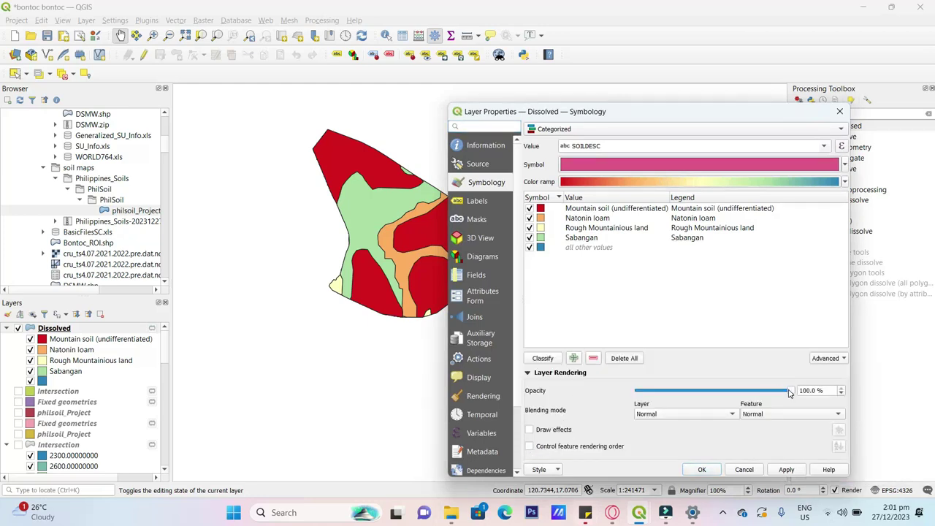
left_click_drag(789, 393, 738, 393)
left_click(786, 469)
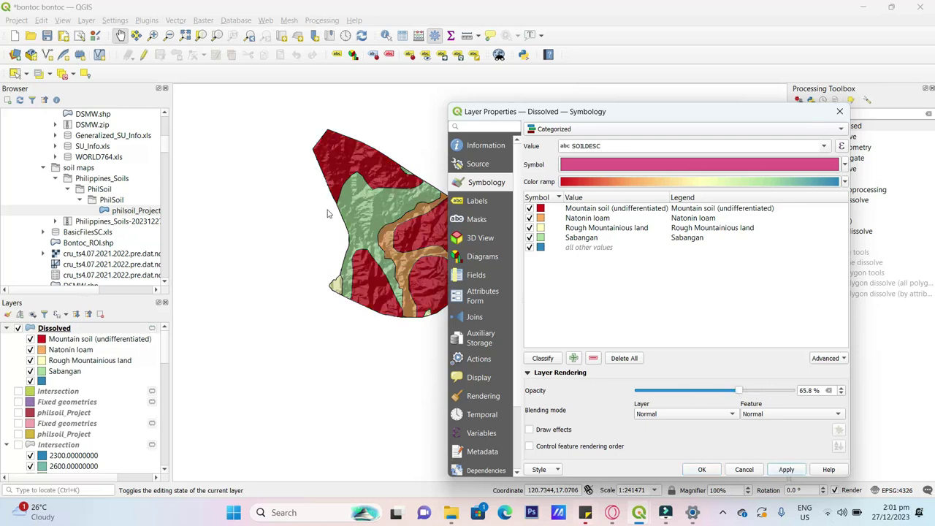
Step: Set layer blending to Lighten and raise the opacity to 96.5%
left_click(731, 413)
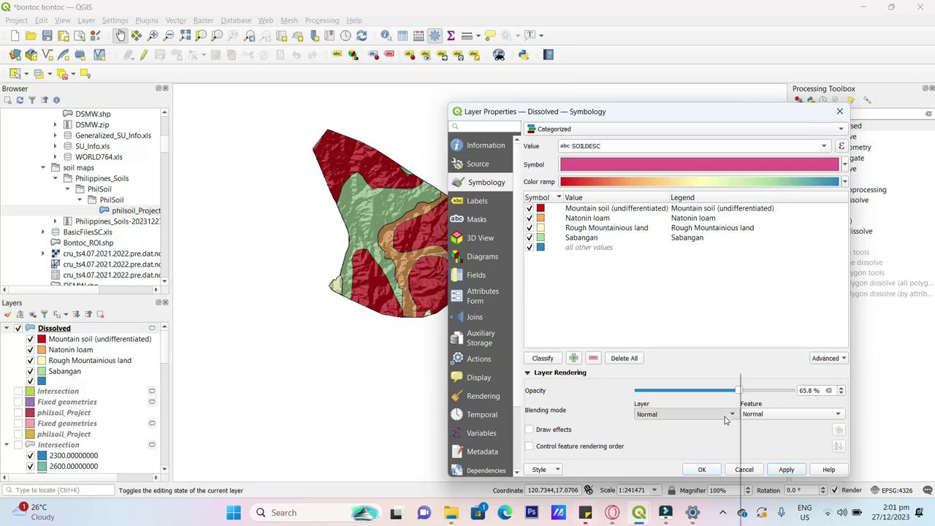
left_click(688, 389)
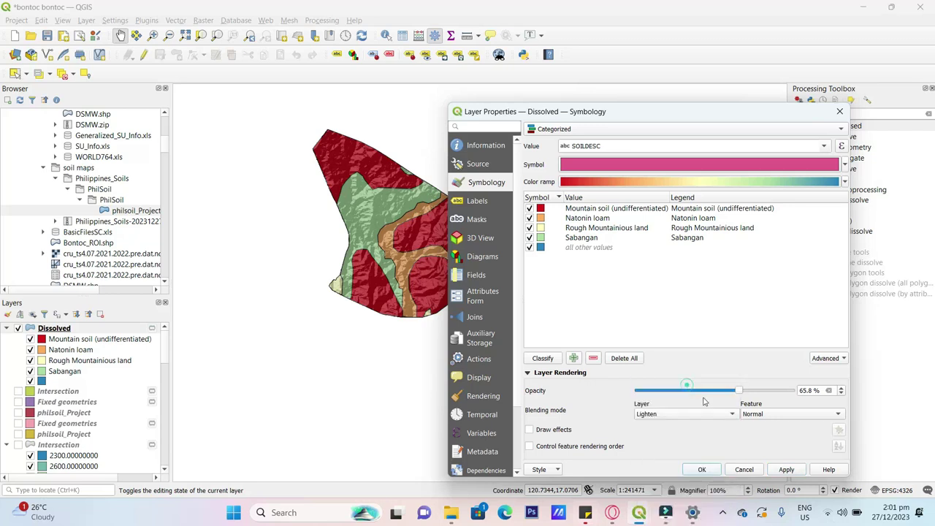
left_click(785, 470)
left_click_drag(739, 390, 786, 390)
left_click(785, 470)
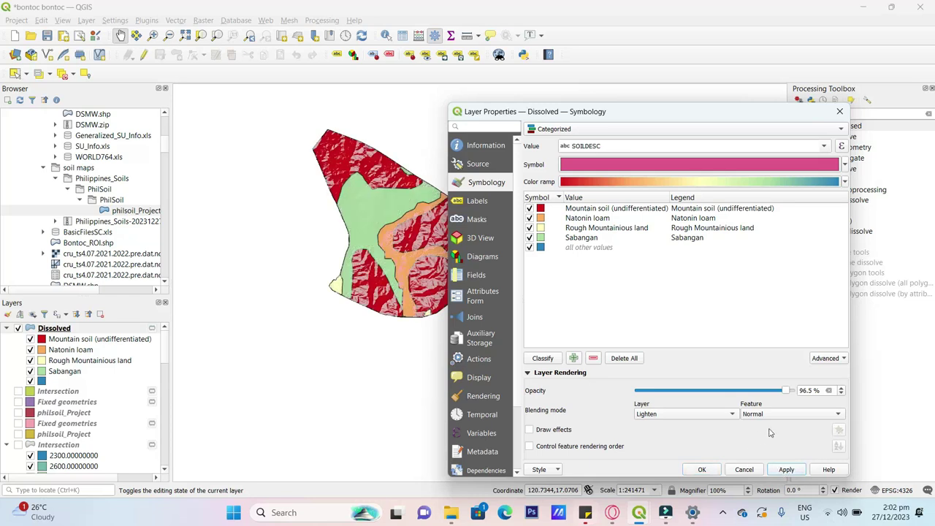
Step: Try Lighten feature blending, revert it to Normal, and finalize opacity at 85.3%
left_click(767, 414)
left_click(767, 399)
left_click(787, 469)
left_click(763, 414)
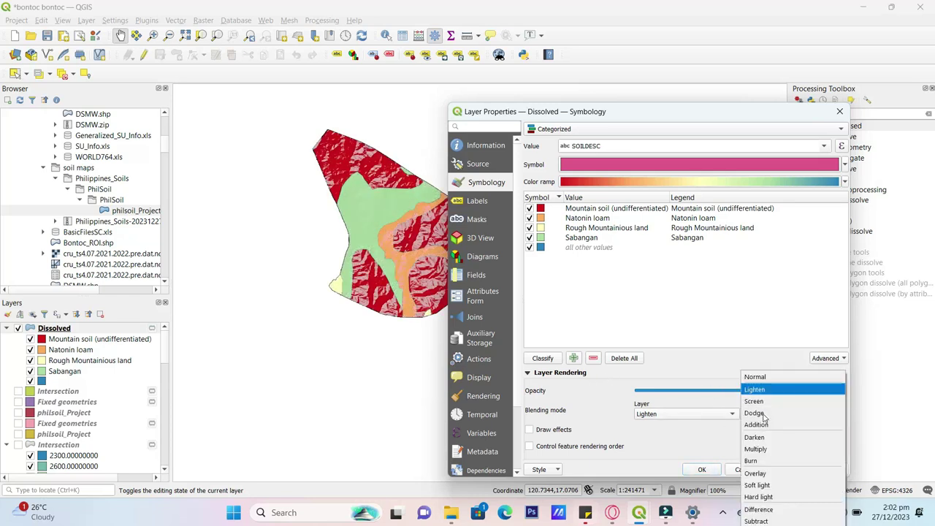
left_click(759, 385)
left_click(786, 469)
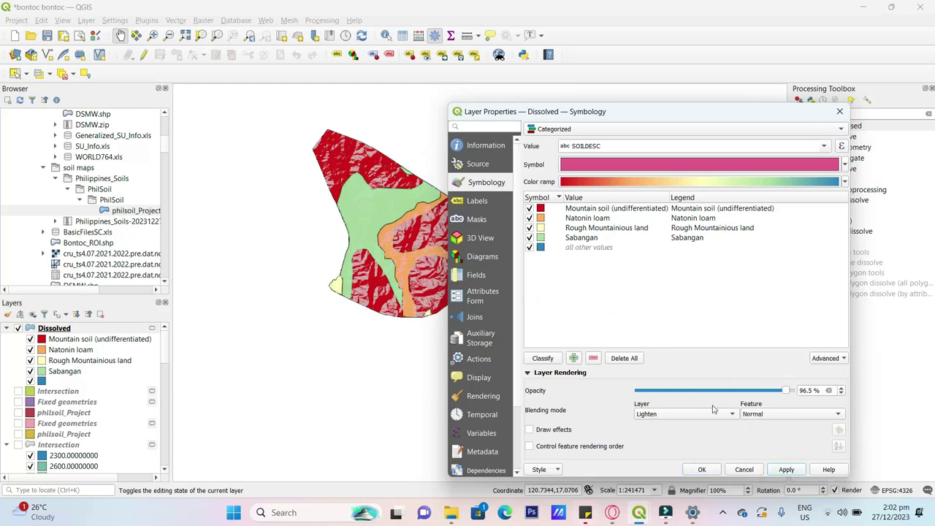
left_click_drag(785, 391, 767, 393)
left_click(785, 470)
left_click(700, 471)
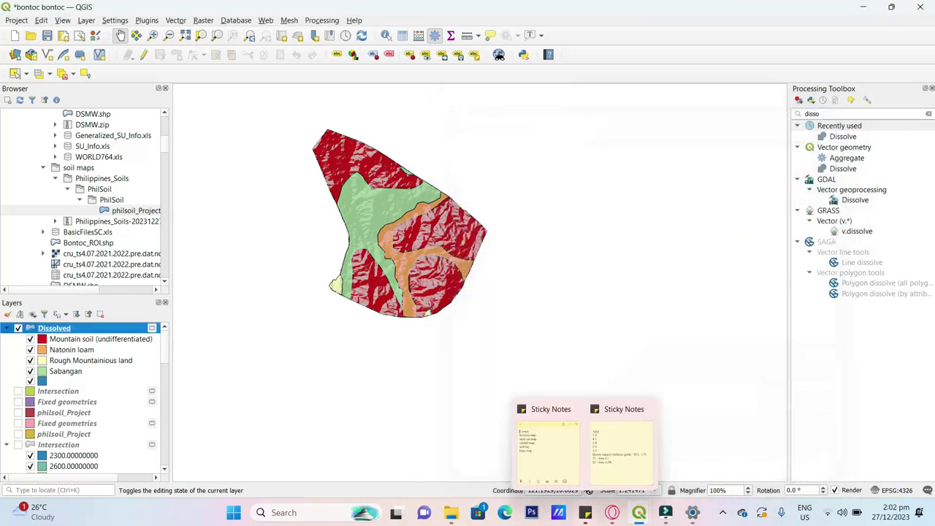
Step: Compare against the Messenger soil map photo in Opera, then restore the sdfasdf print layout window
left_click(611, 514)
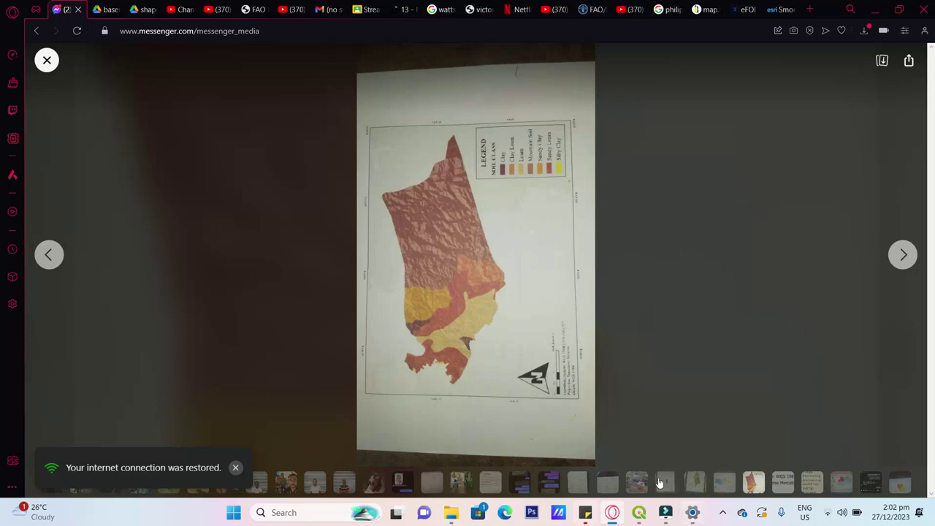
left_click(665, 518)
left_click(664, 518)
left_click(656, 418)
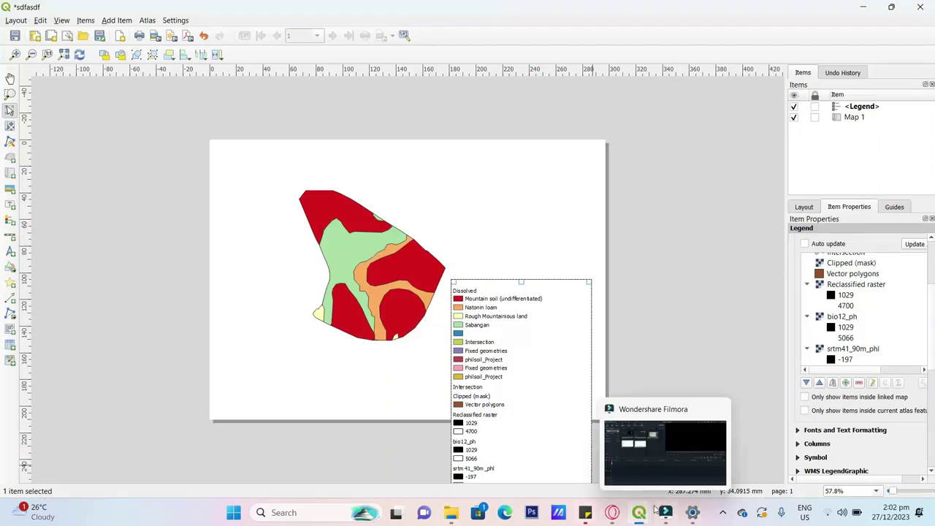